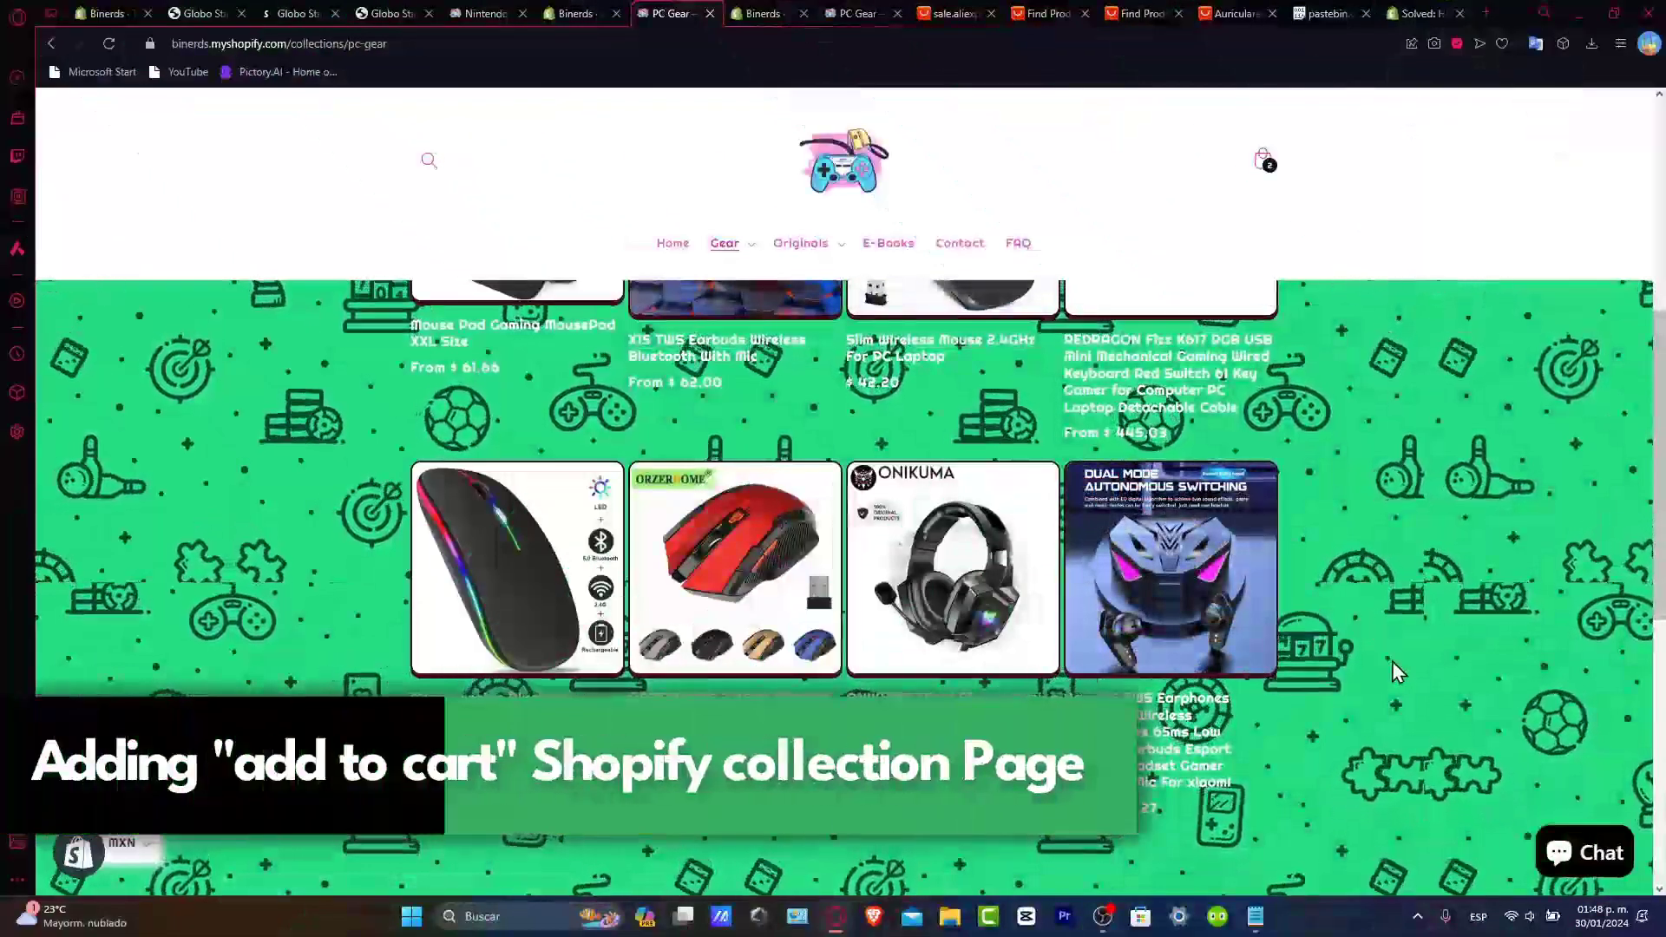
Step: Open the Collections list under Products, showing PC Gear, Nintendo Switch and five other collections
{"action": "scroll", "coordinate": [1390, 668], "scroll_direction": "up", "scroll_amount": 6}
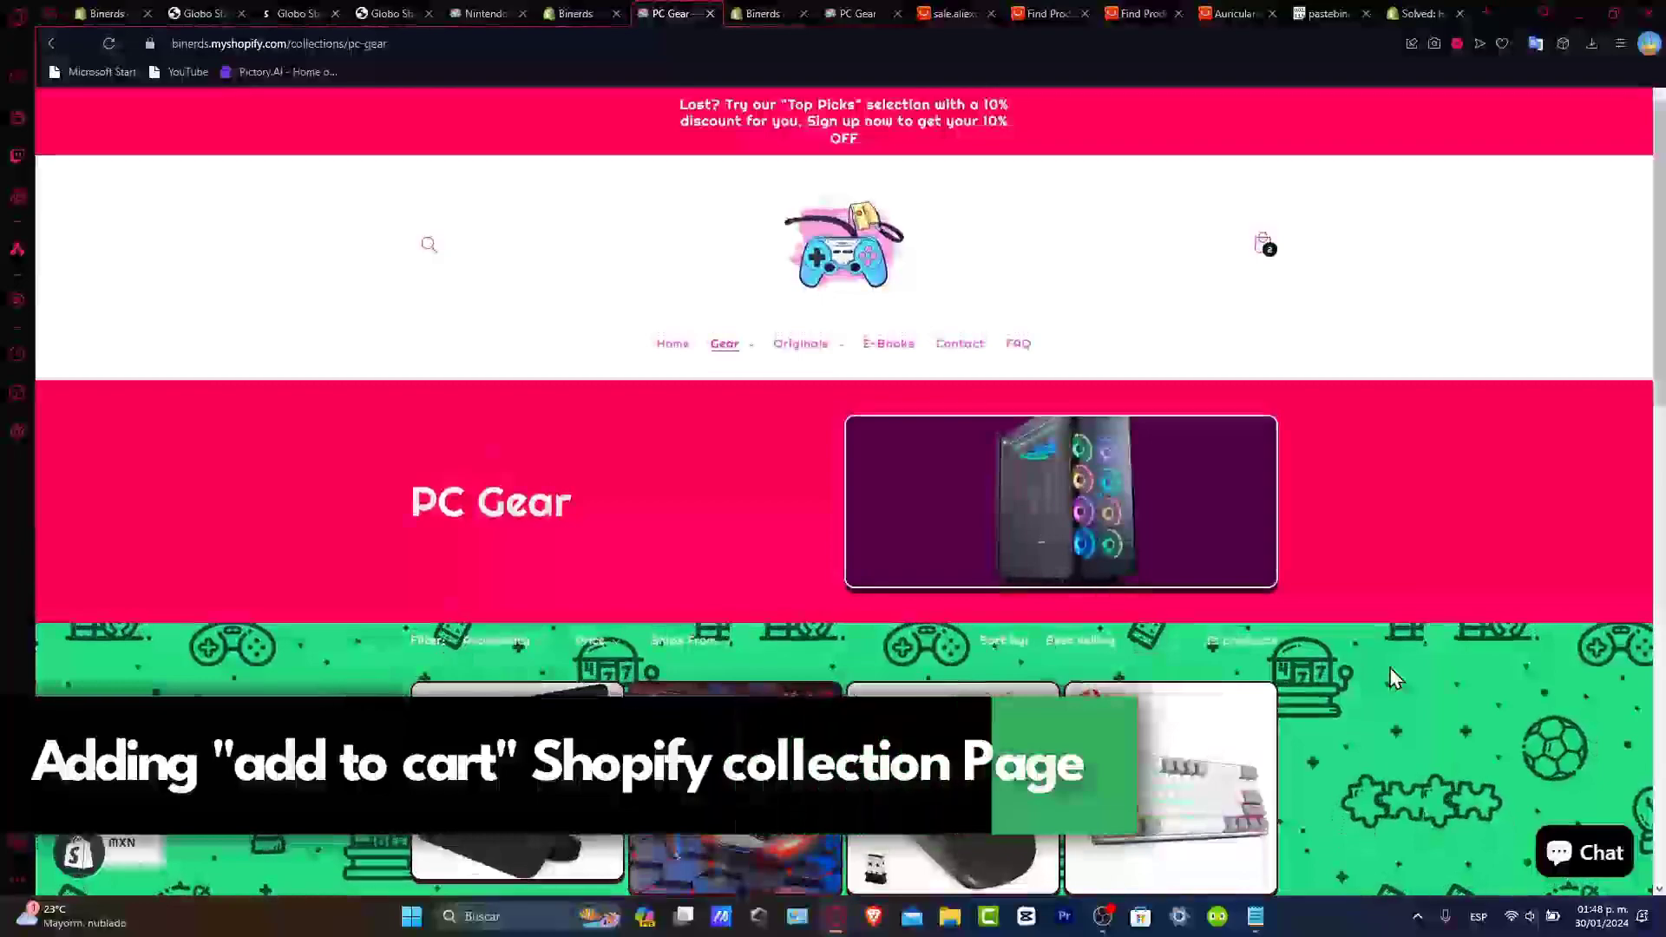
{"action": "scroll", "coordinate": [1389, 679], "scroll_direction": "down", "scroll_amount": 15}
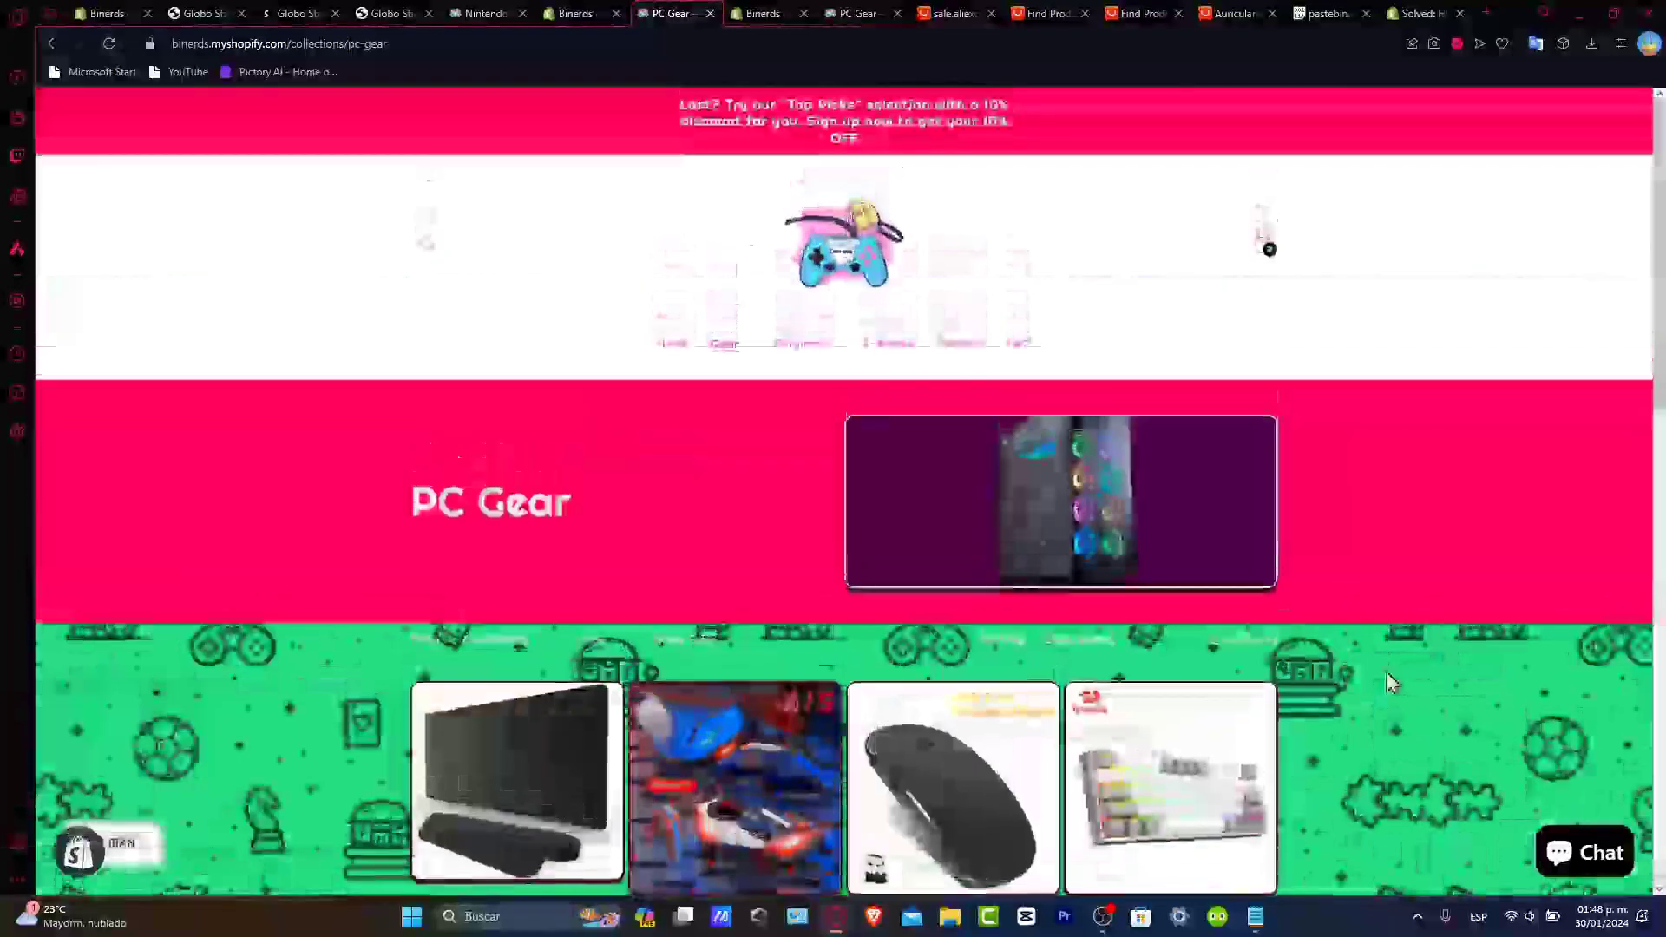
{"action": "scroll", "coordinate": [1386, 672], "scroll_direction": "down", "scroll_amount": 3}
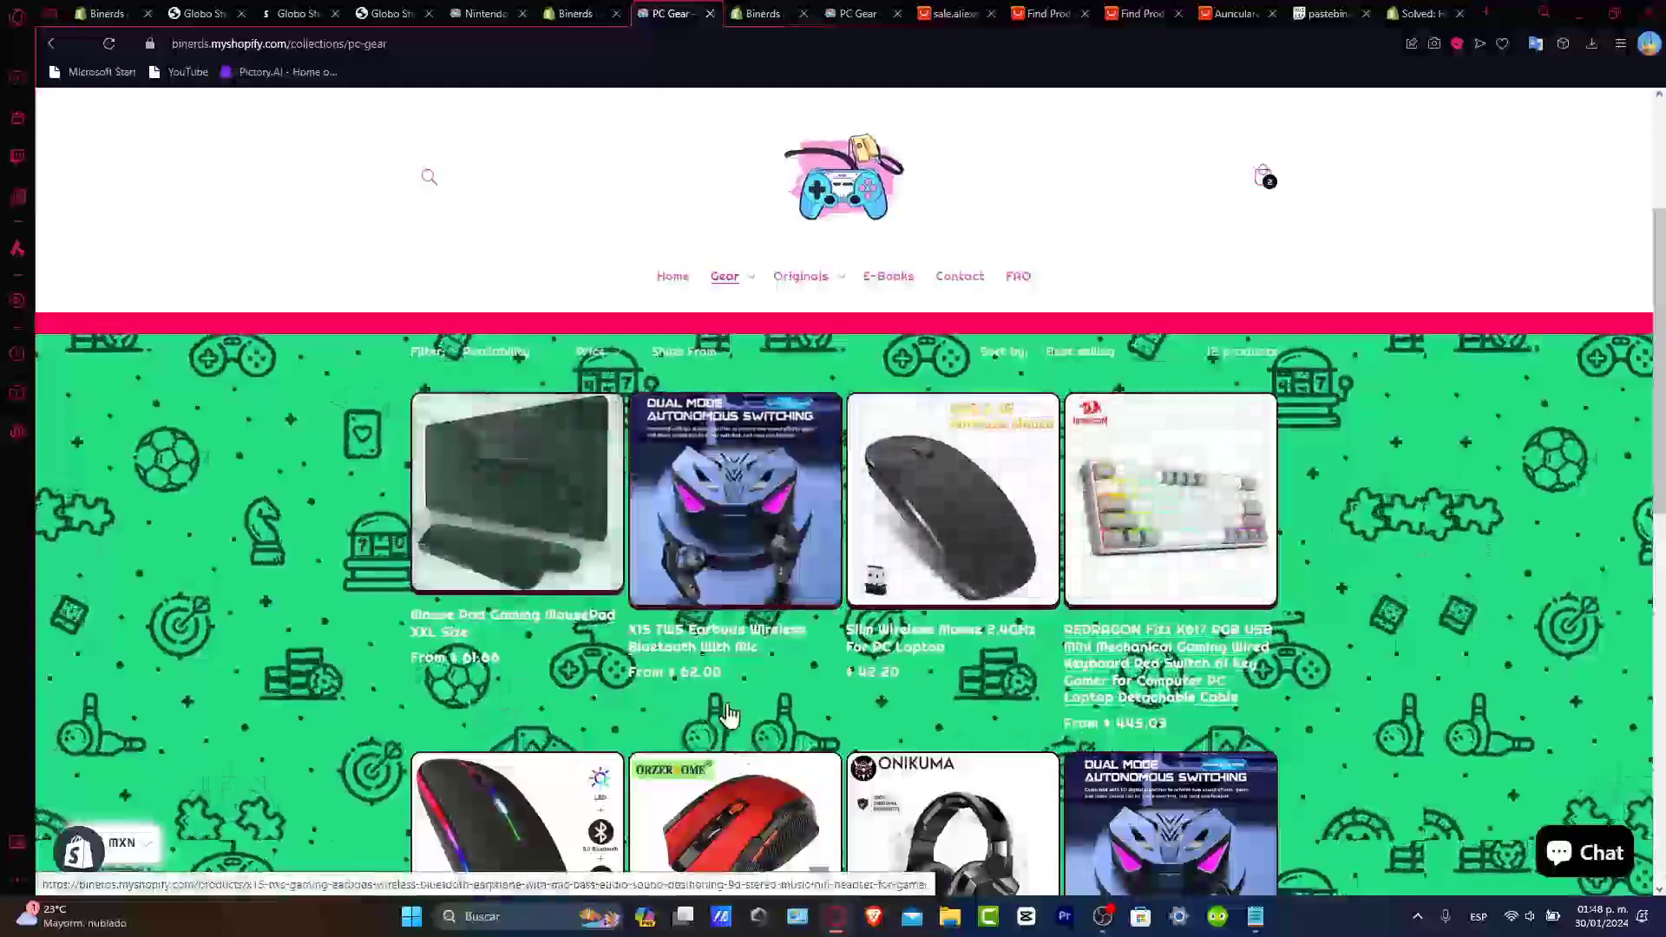
{"action": "scroll", "coordinate": [1128, 737], "scroll_direction": "down", "scroll_amount": 3}
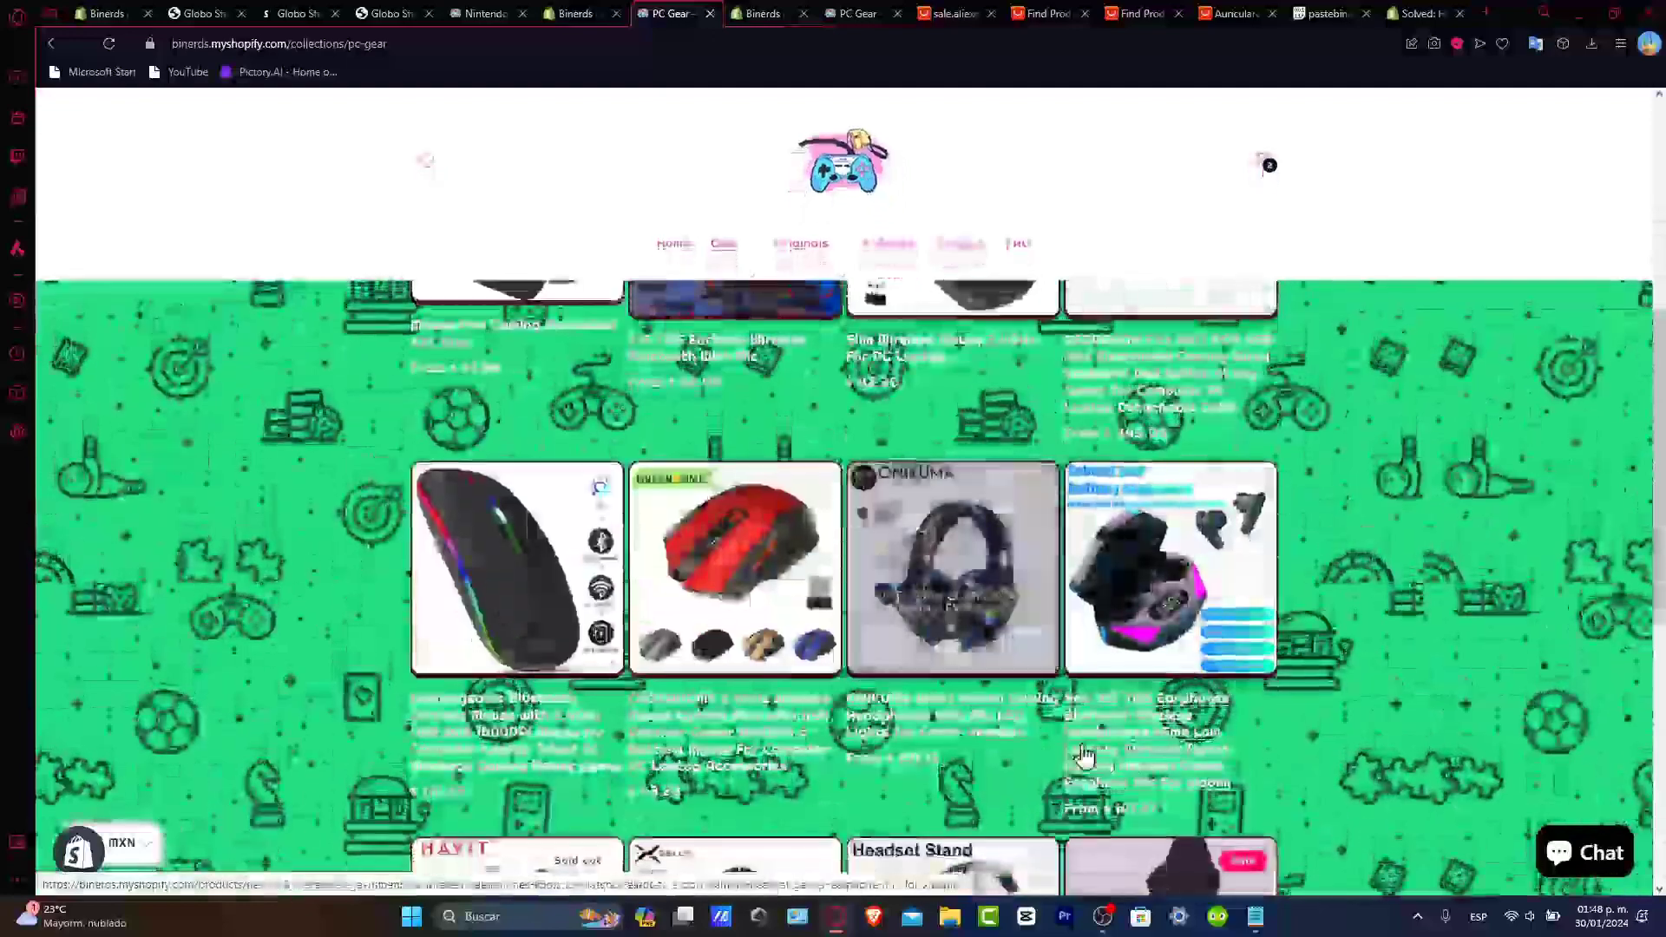
{"action": "scroll", "coordinate": [1084, 755], "scroll_direction": "down", "scroll_amount": 5}
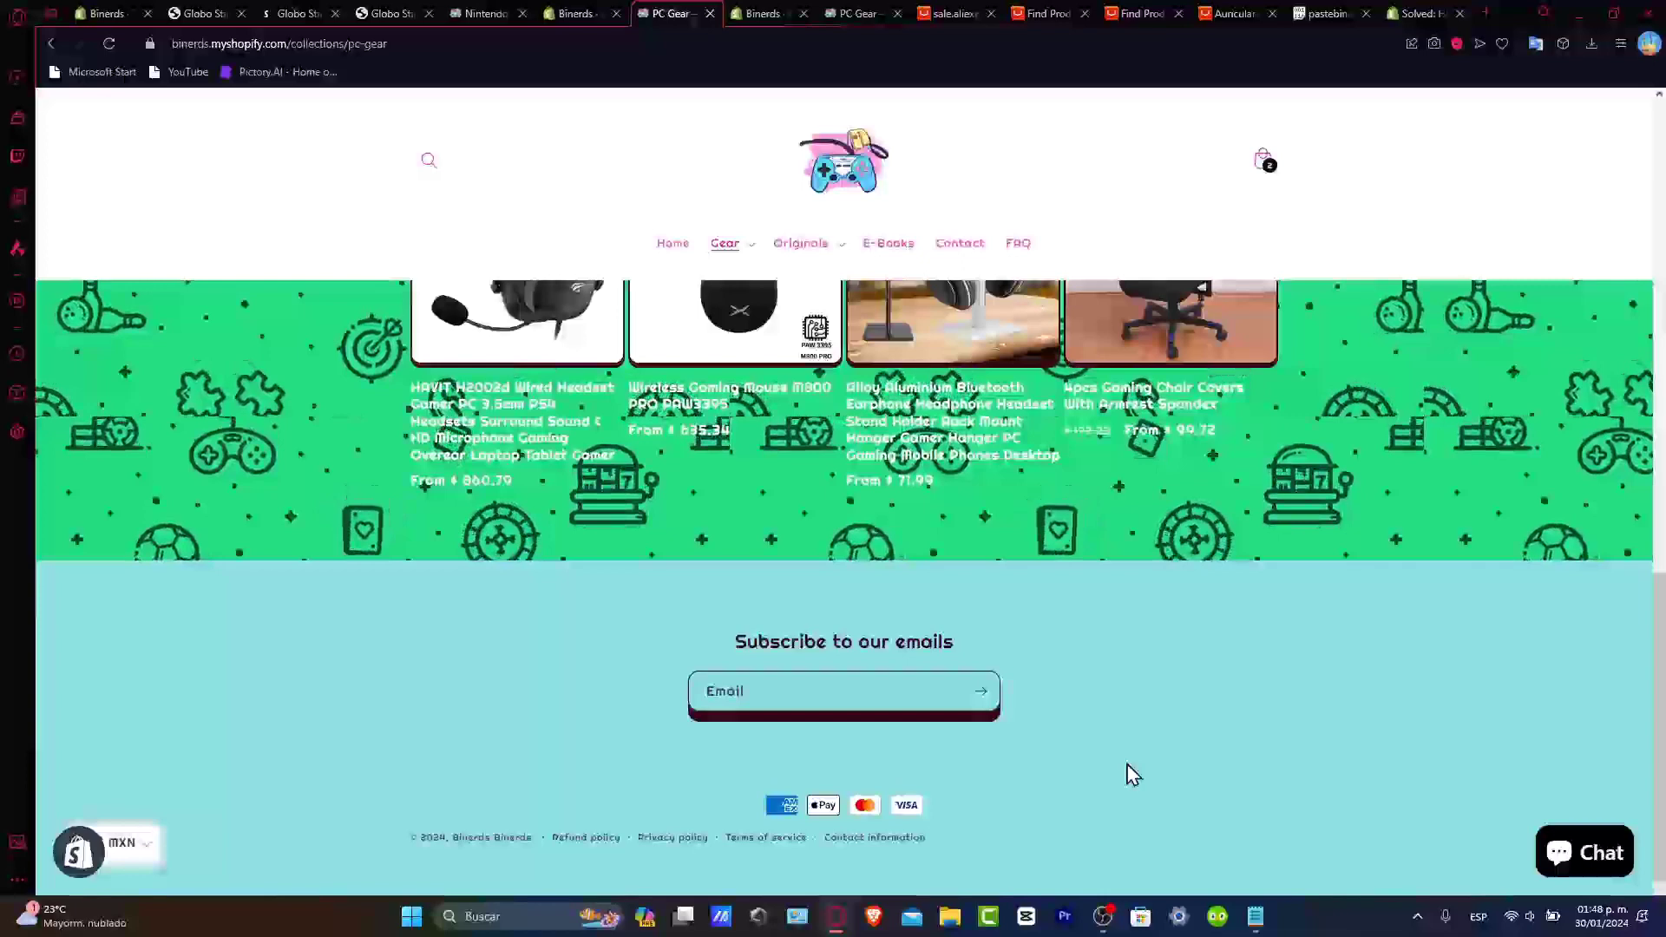
{"action": "scroll", "coordinate": [1132, 775], "scroll_direction": "up", "scroll_amount": 10}
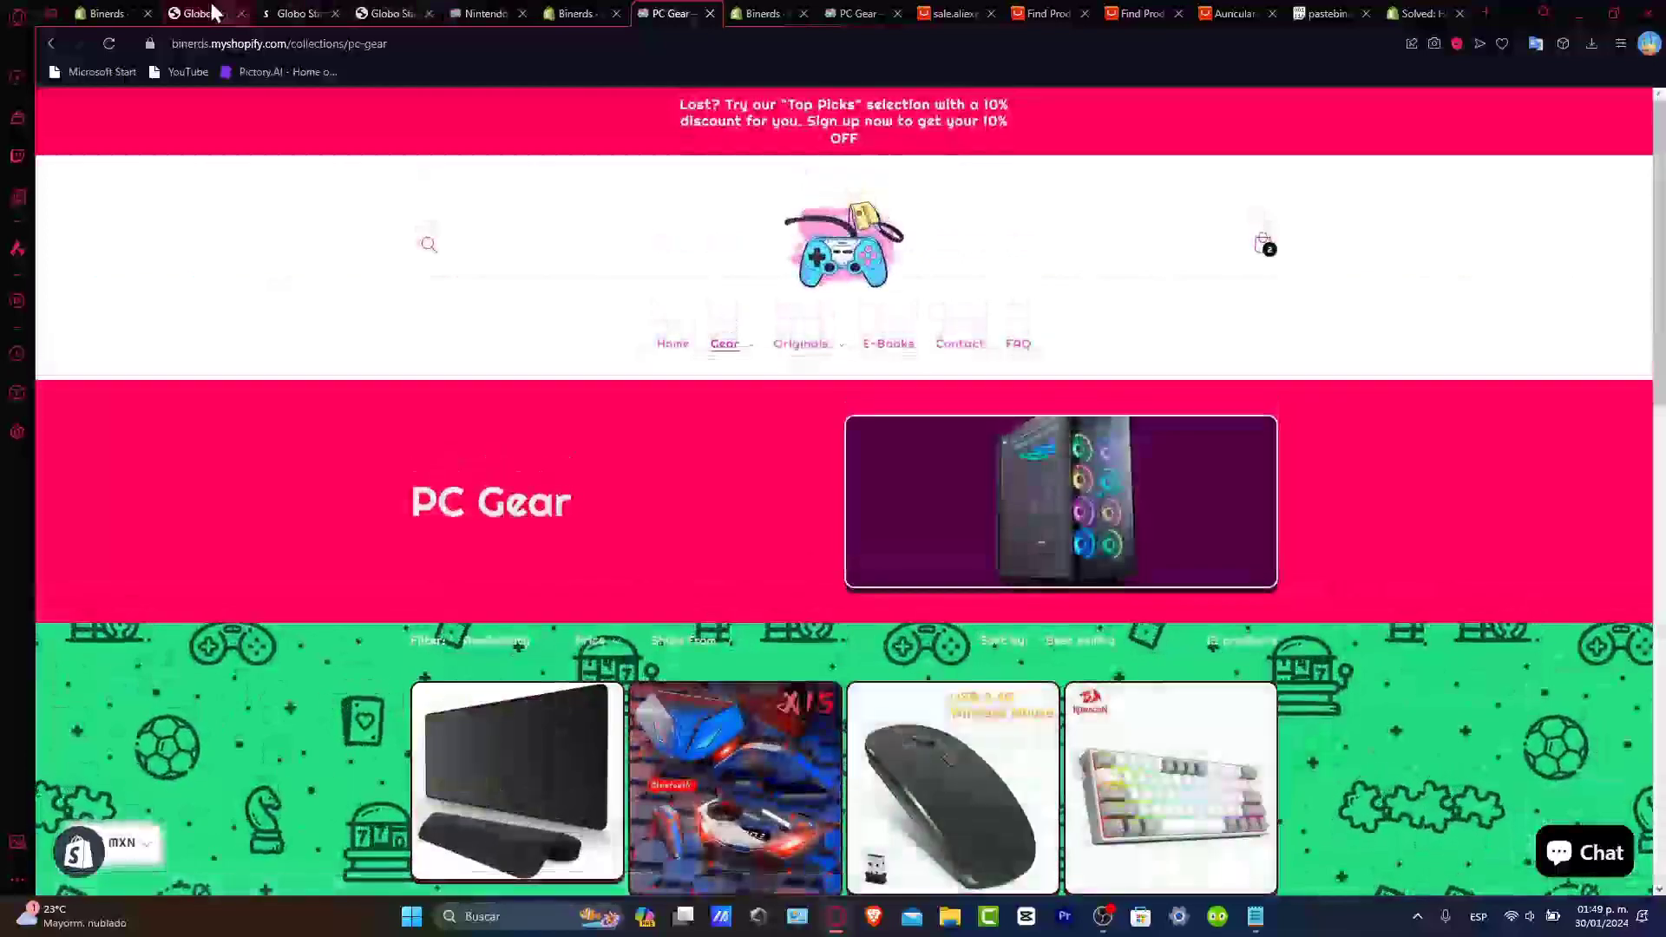
{"action": "left_click", "coordinate": [109, 13]}
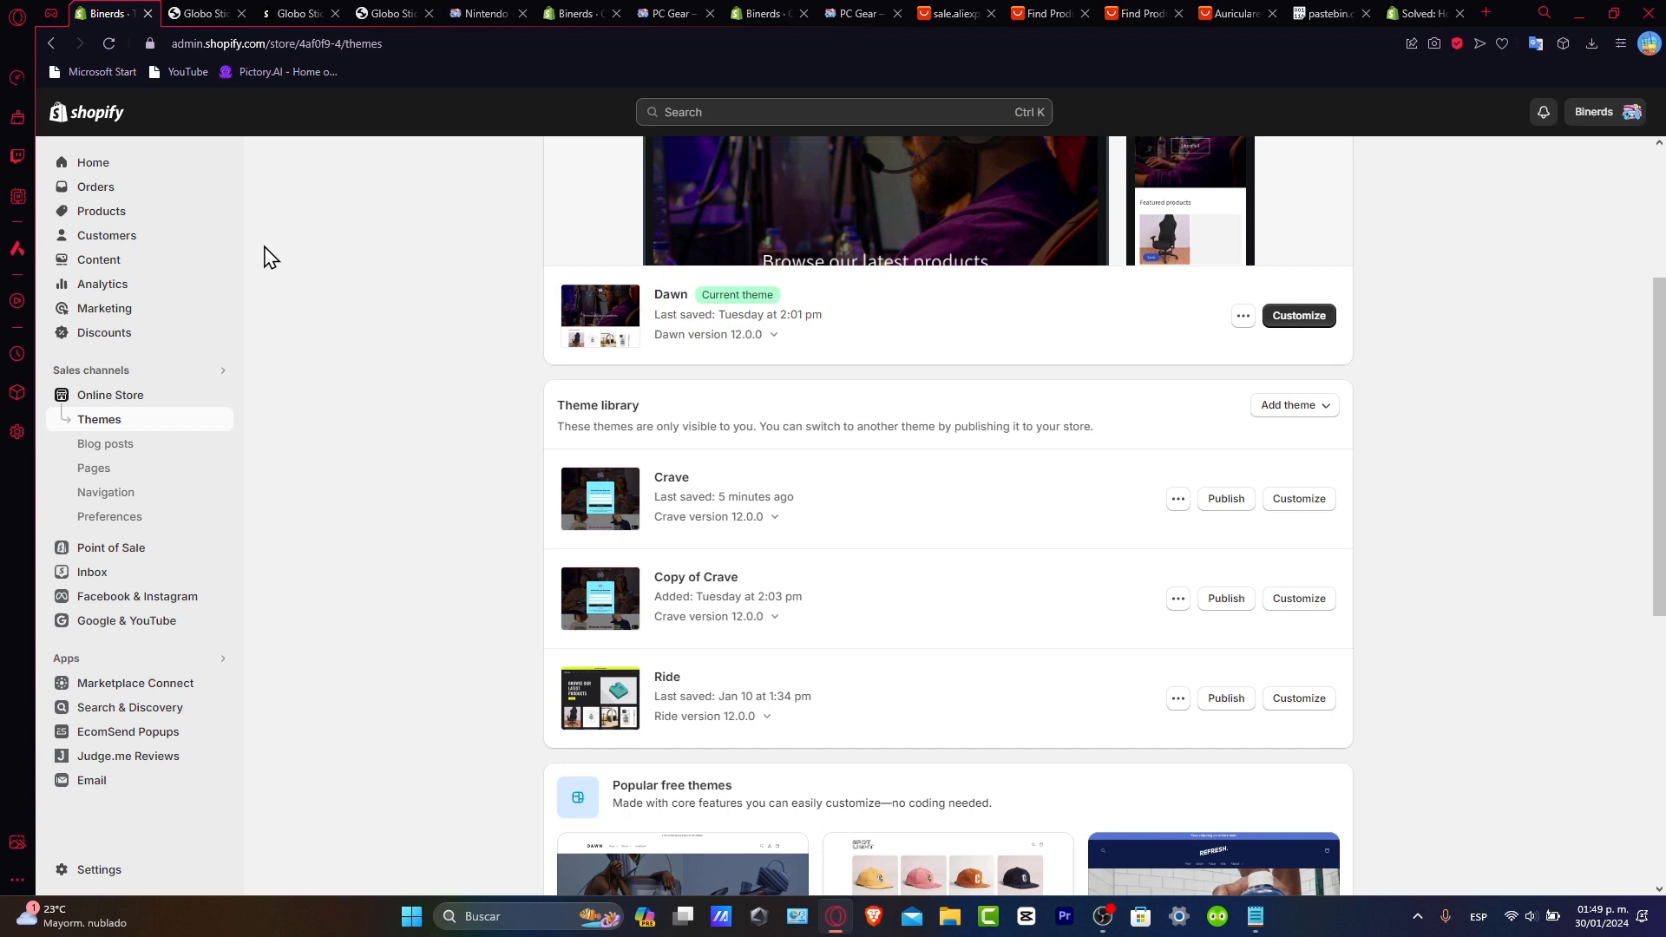
{"action": "left_click", "coordinate": [111, 212]}
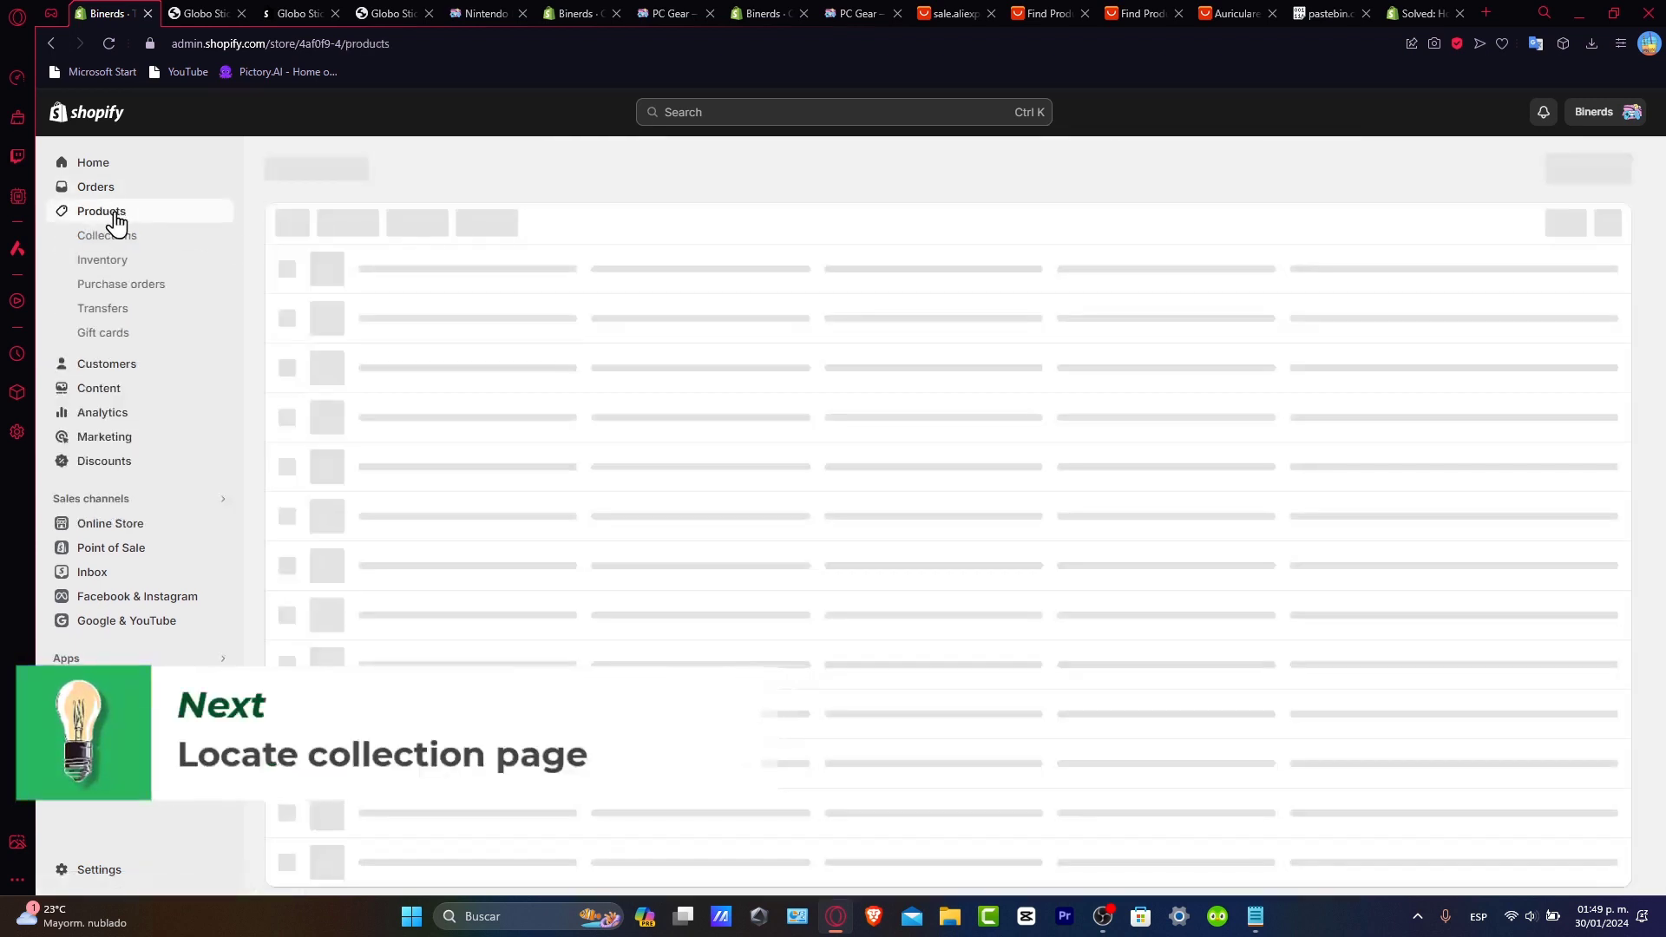
{"action": "left_click", "coordinate": [149, 242]}
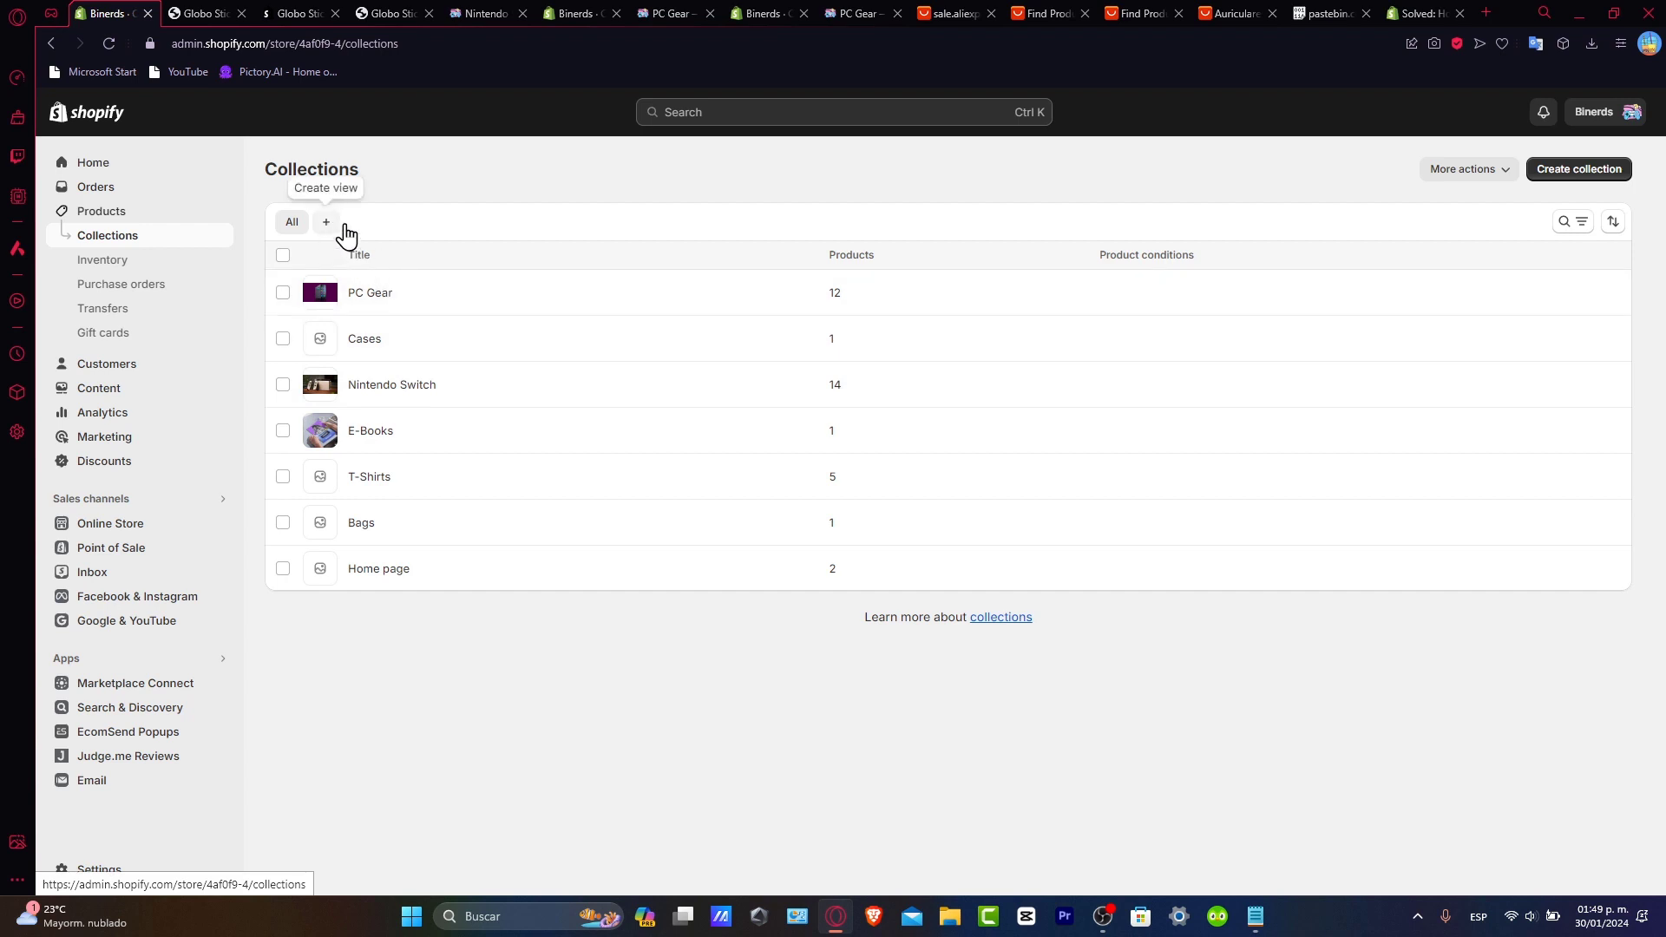
{"action": "left_click", "coordinate": [1611, 176]}
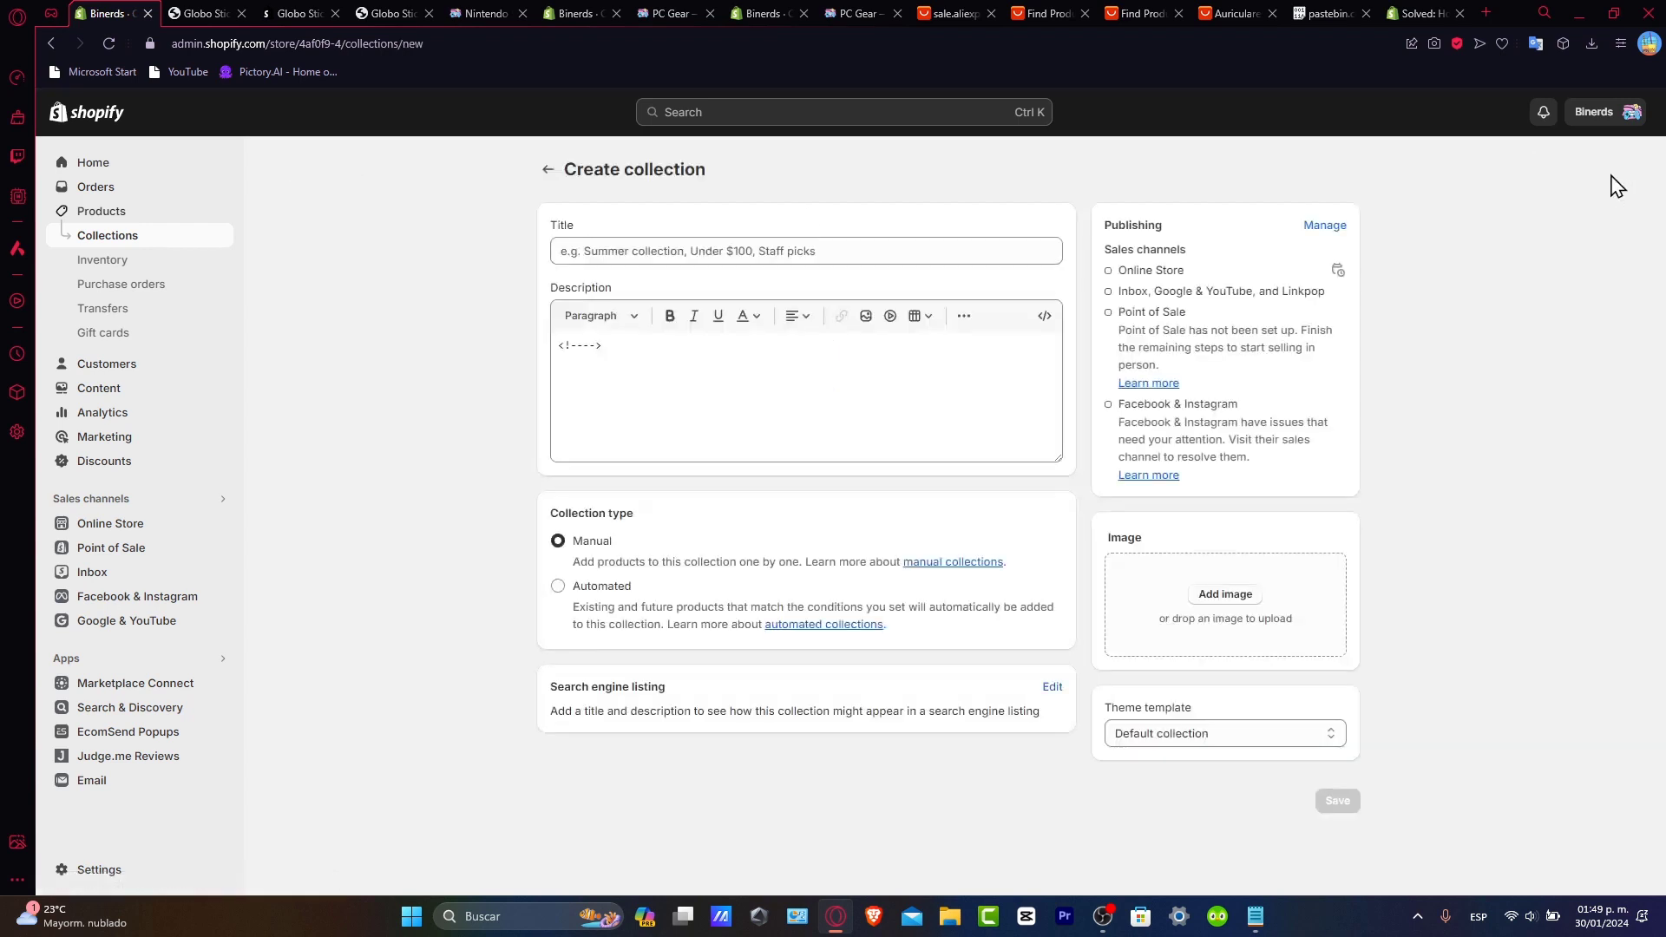
{"action": "left_click", "coordinate": [755, 246]}
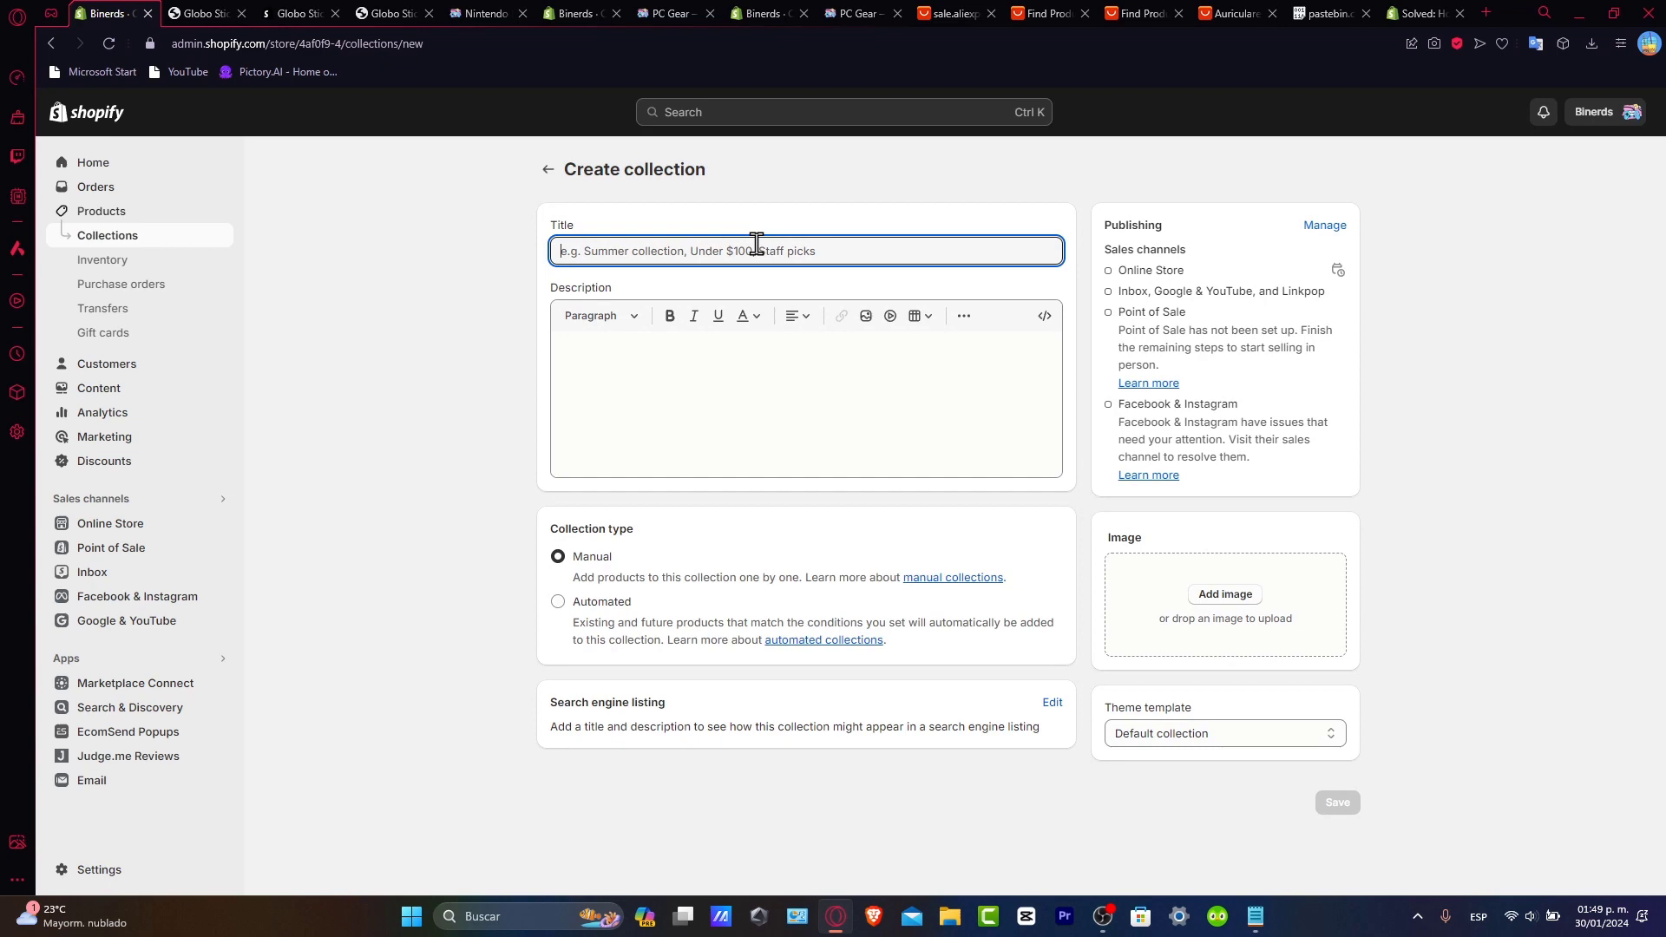
{"action": "left_click", "coordinate": [733, 378]}
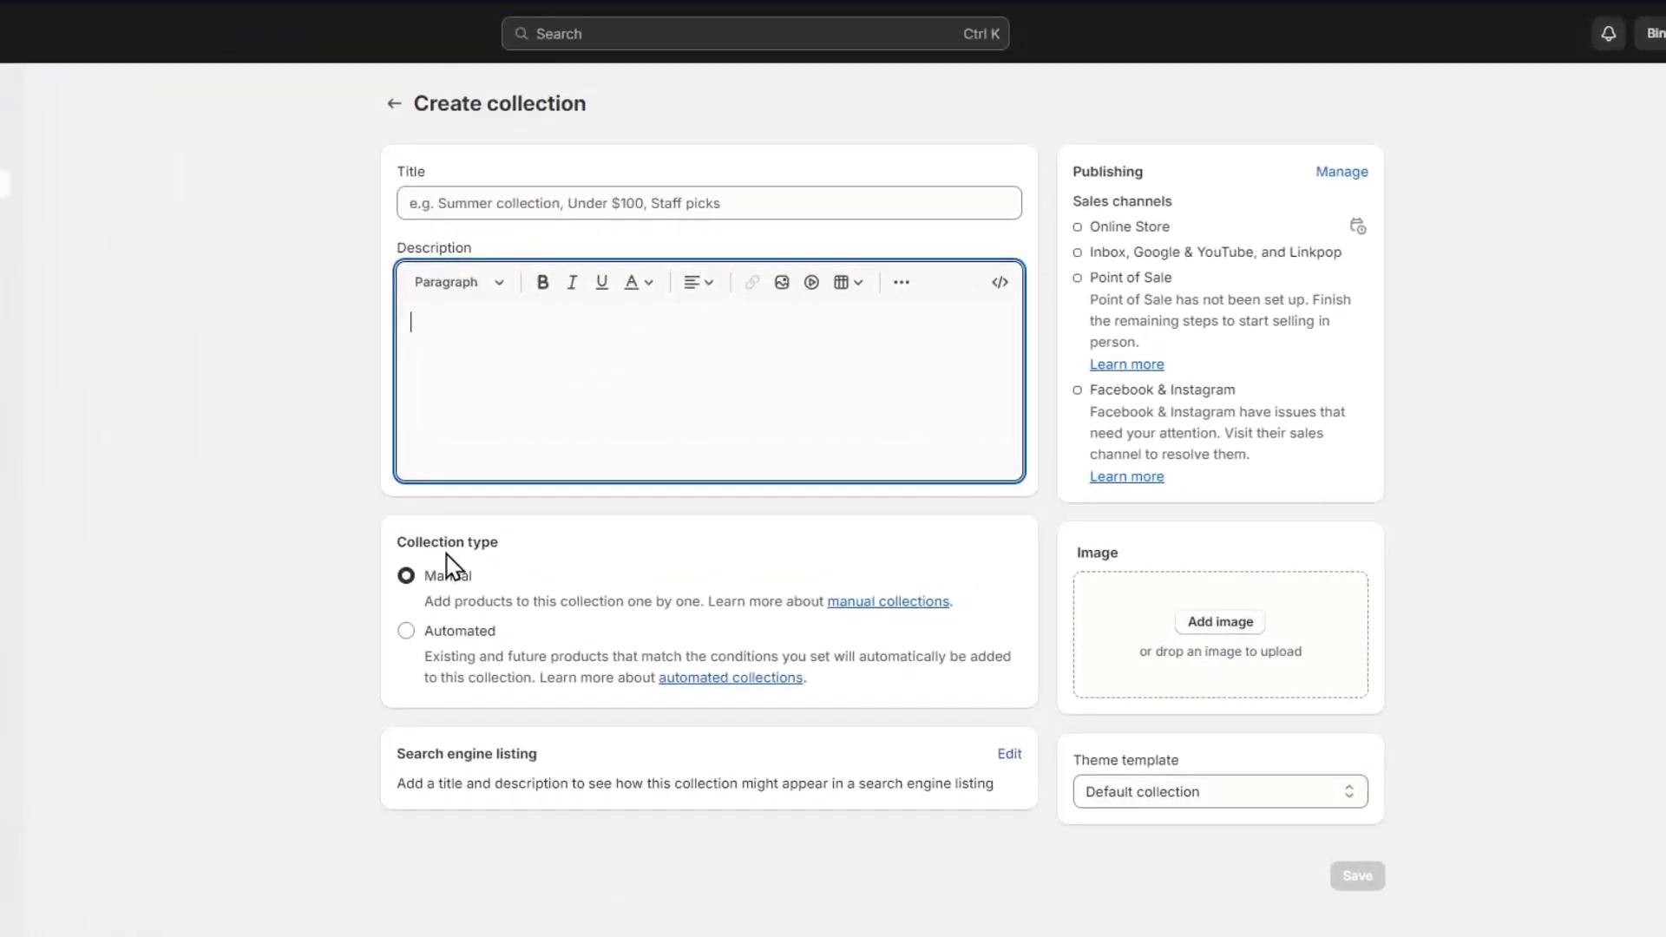
{"action": "left_click", "coordinate": [393, 105]}
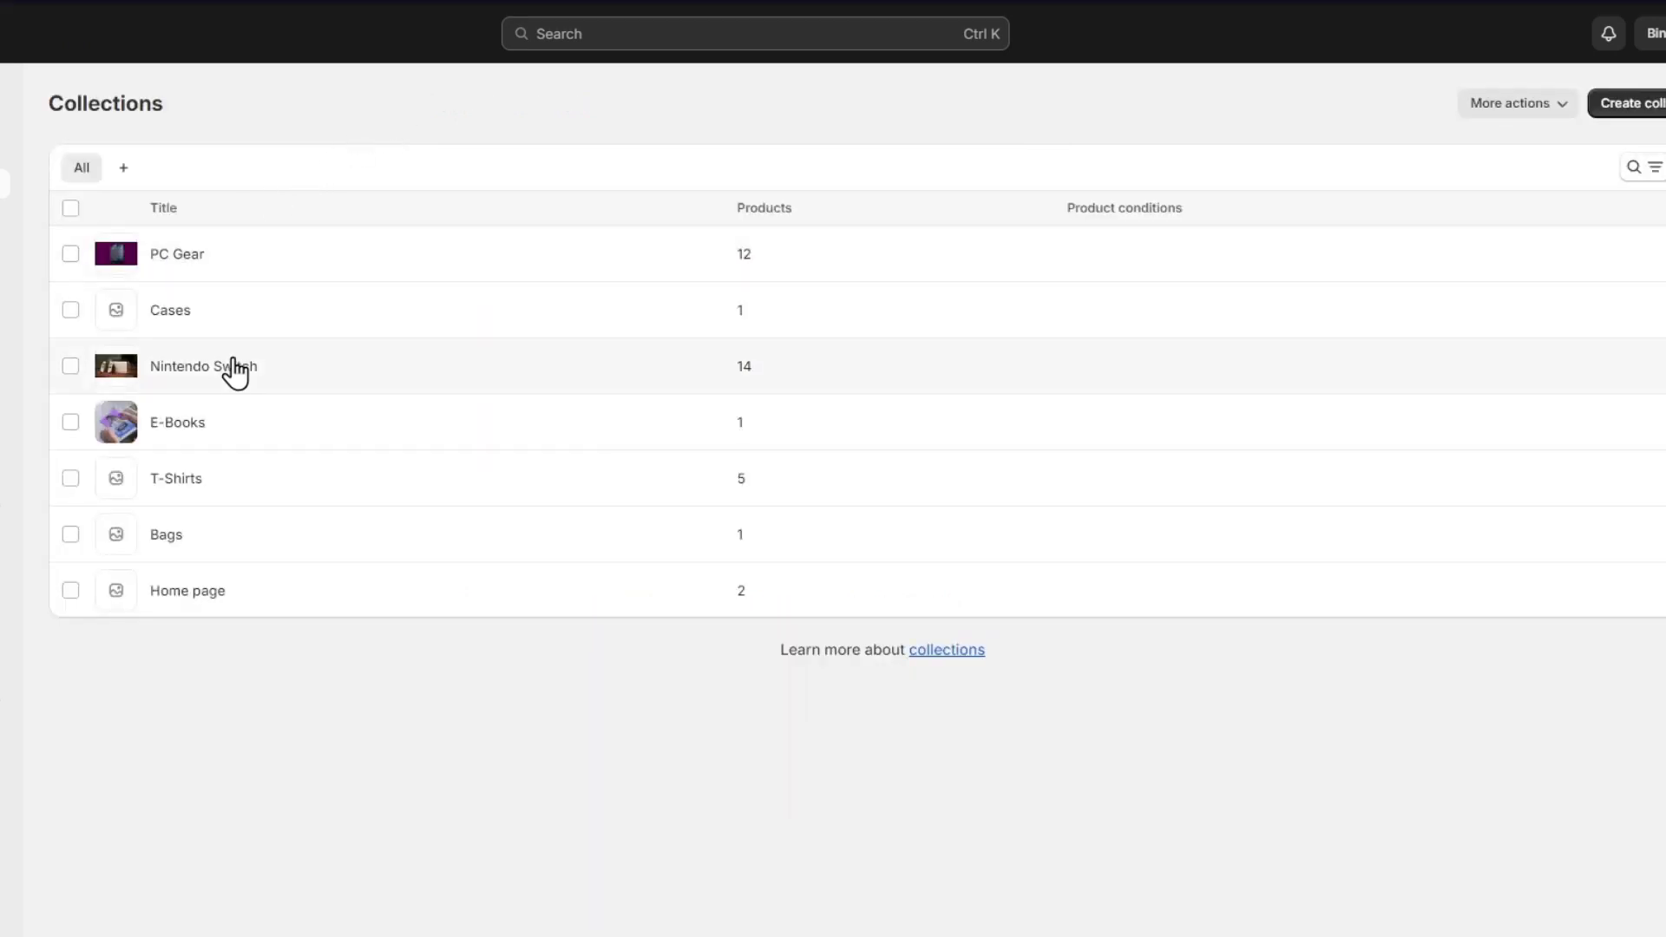
Step: Open the Nintendo Switch collection and review its products, such as the Monster Hunter Rise storage bag
{"action": "left_click", "coordinate": [228, 368]}
{"action": "scroll", "coordinate": [1091, 471], "scroll_direction": "down", "scroll_amount": 4}
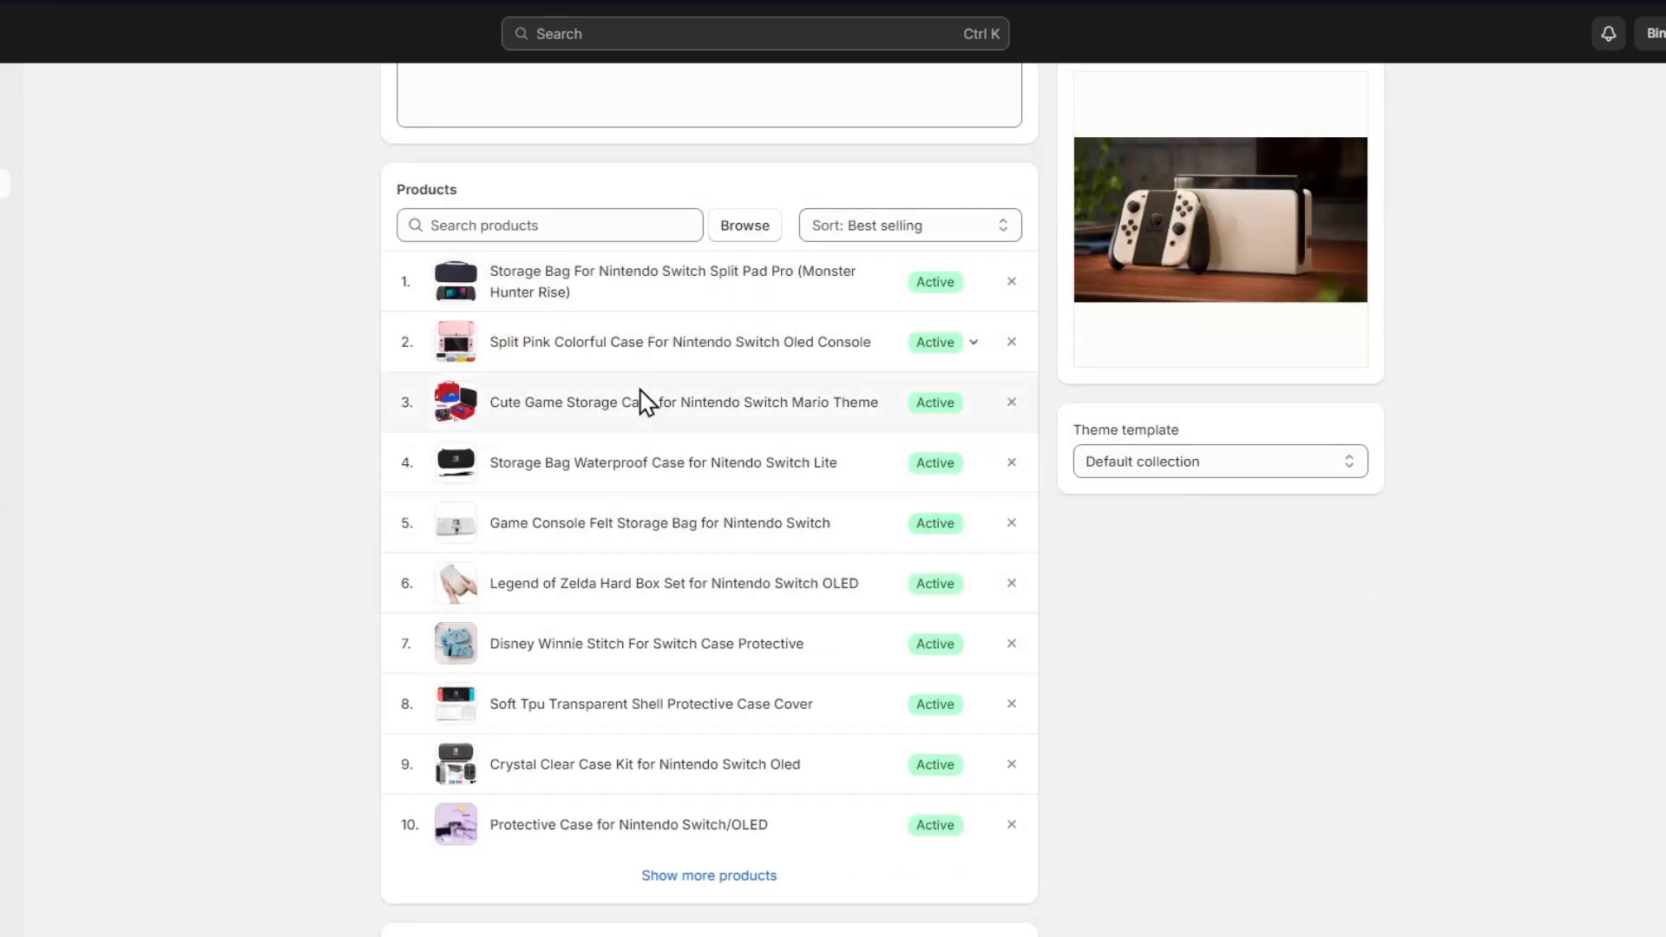
{"action": "scroll", "coordinate": [825, 859], "scroll_direction": "up", "scroll_amount": 4}
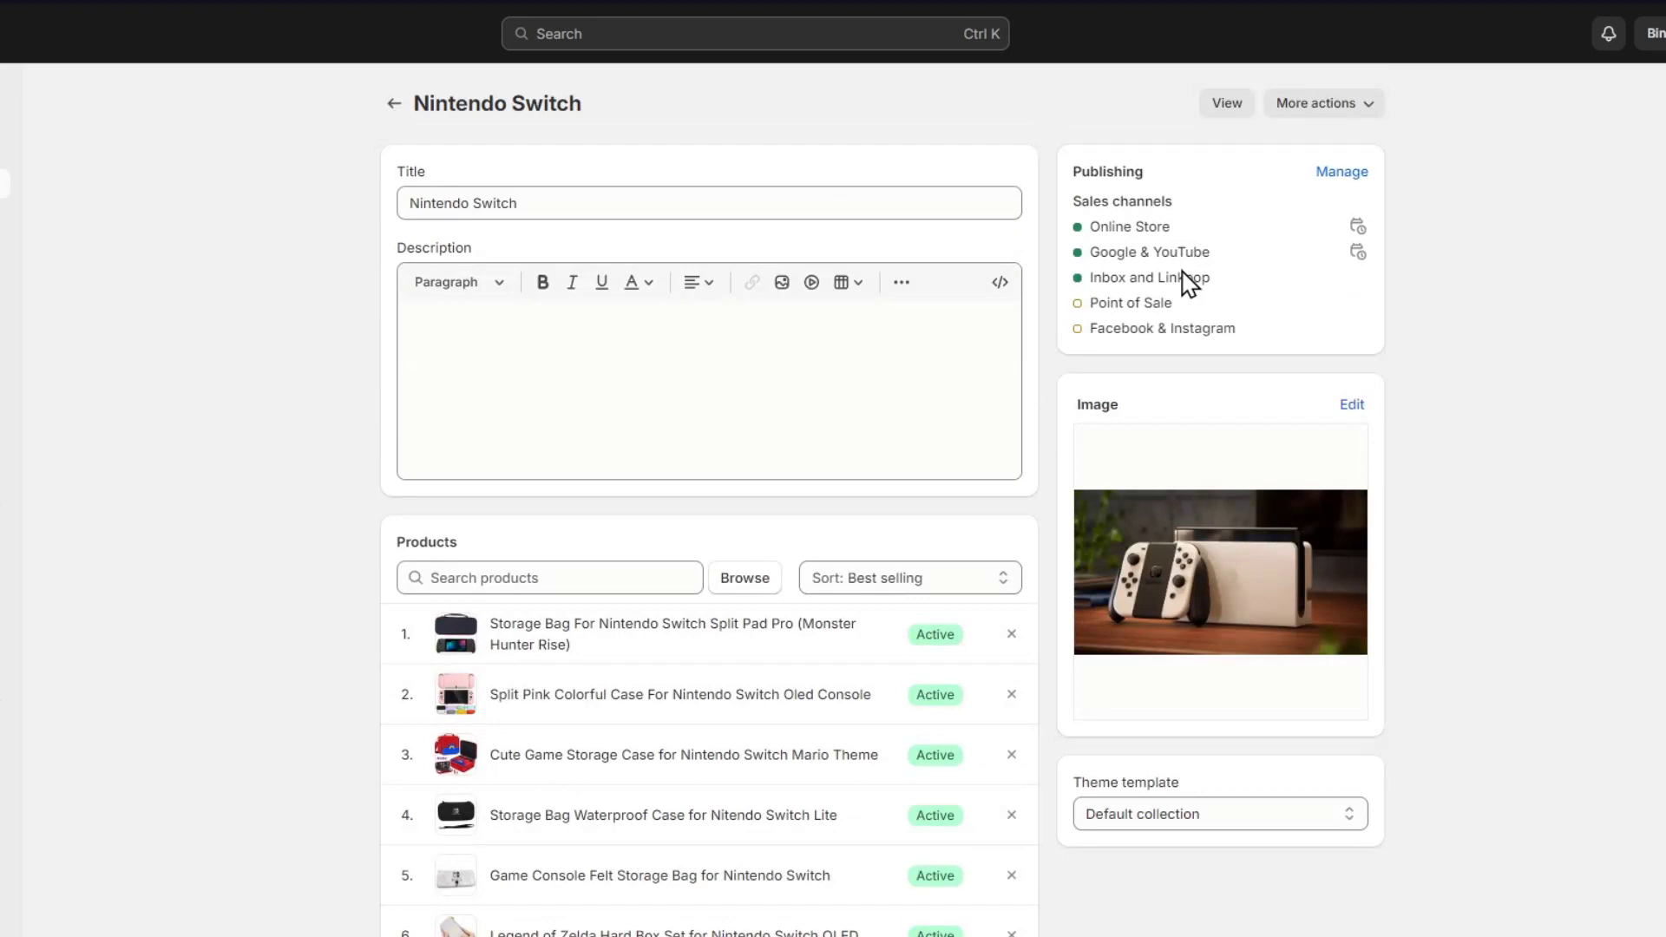
Step: View the Nintendo Switch collection on the live store and browse its 14 products and prices
{"action": "left_click", "coordinate": [1208, 108]}
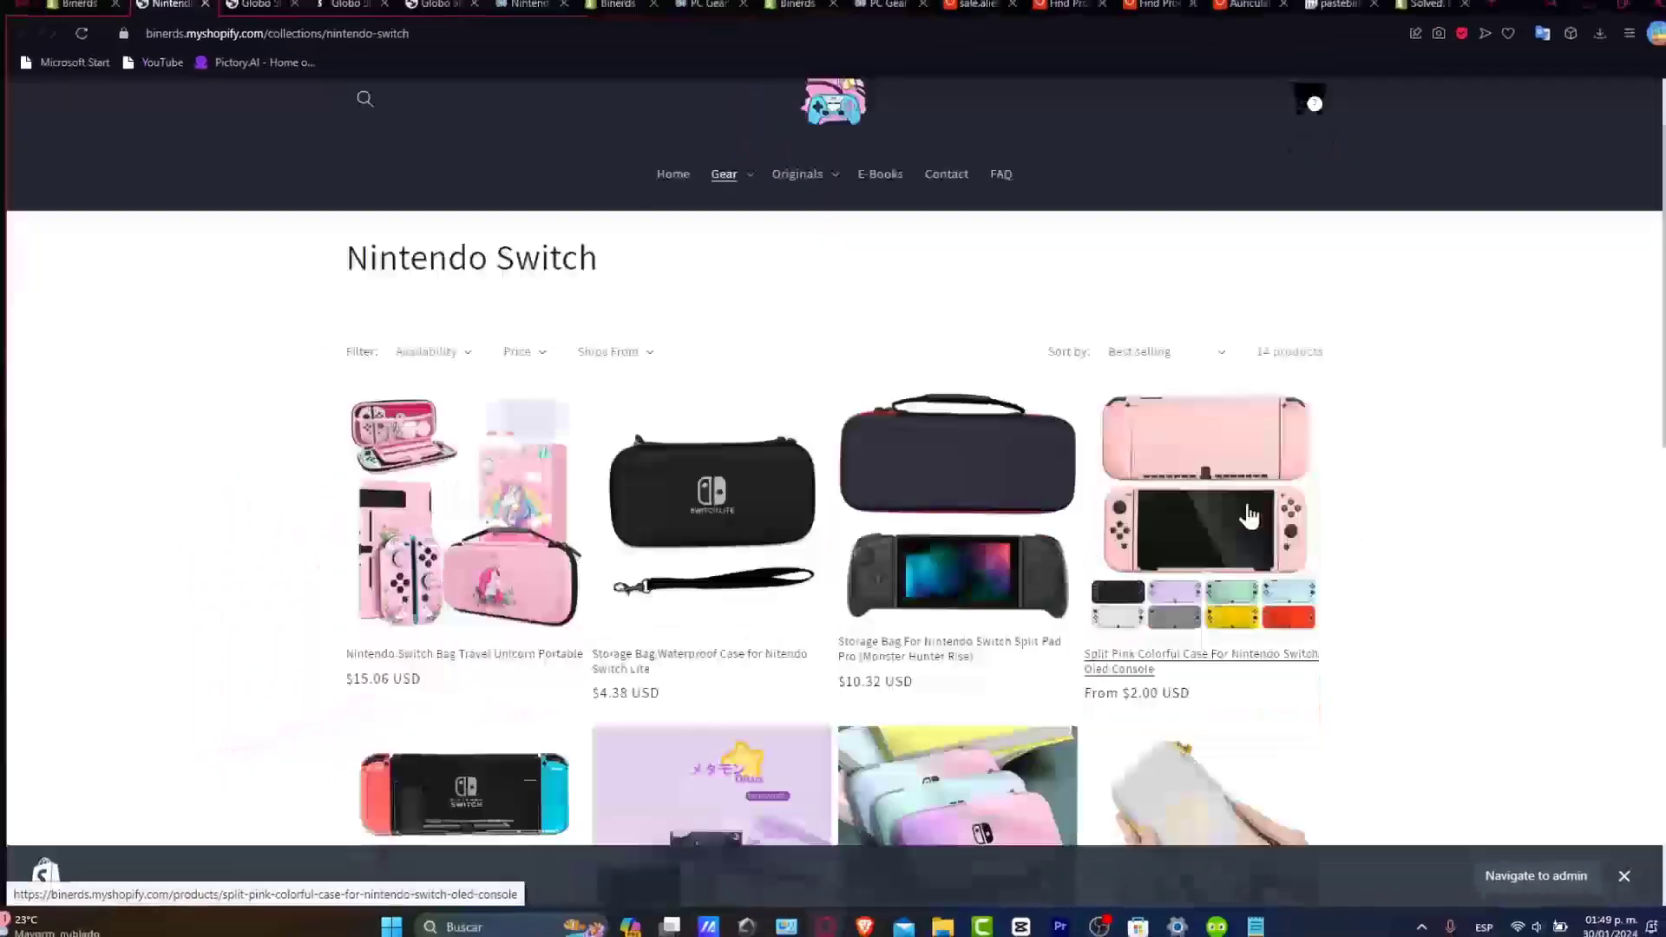
{"action": "scroll", "coordinate": [1250, 516], "scroll_direction": "down", "scroll_amount": 2}
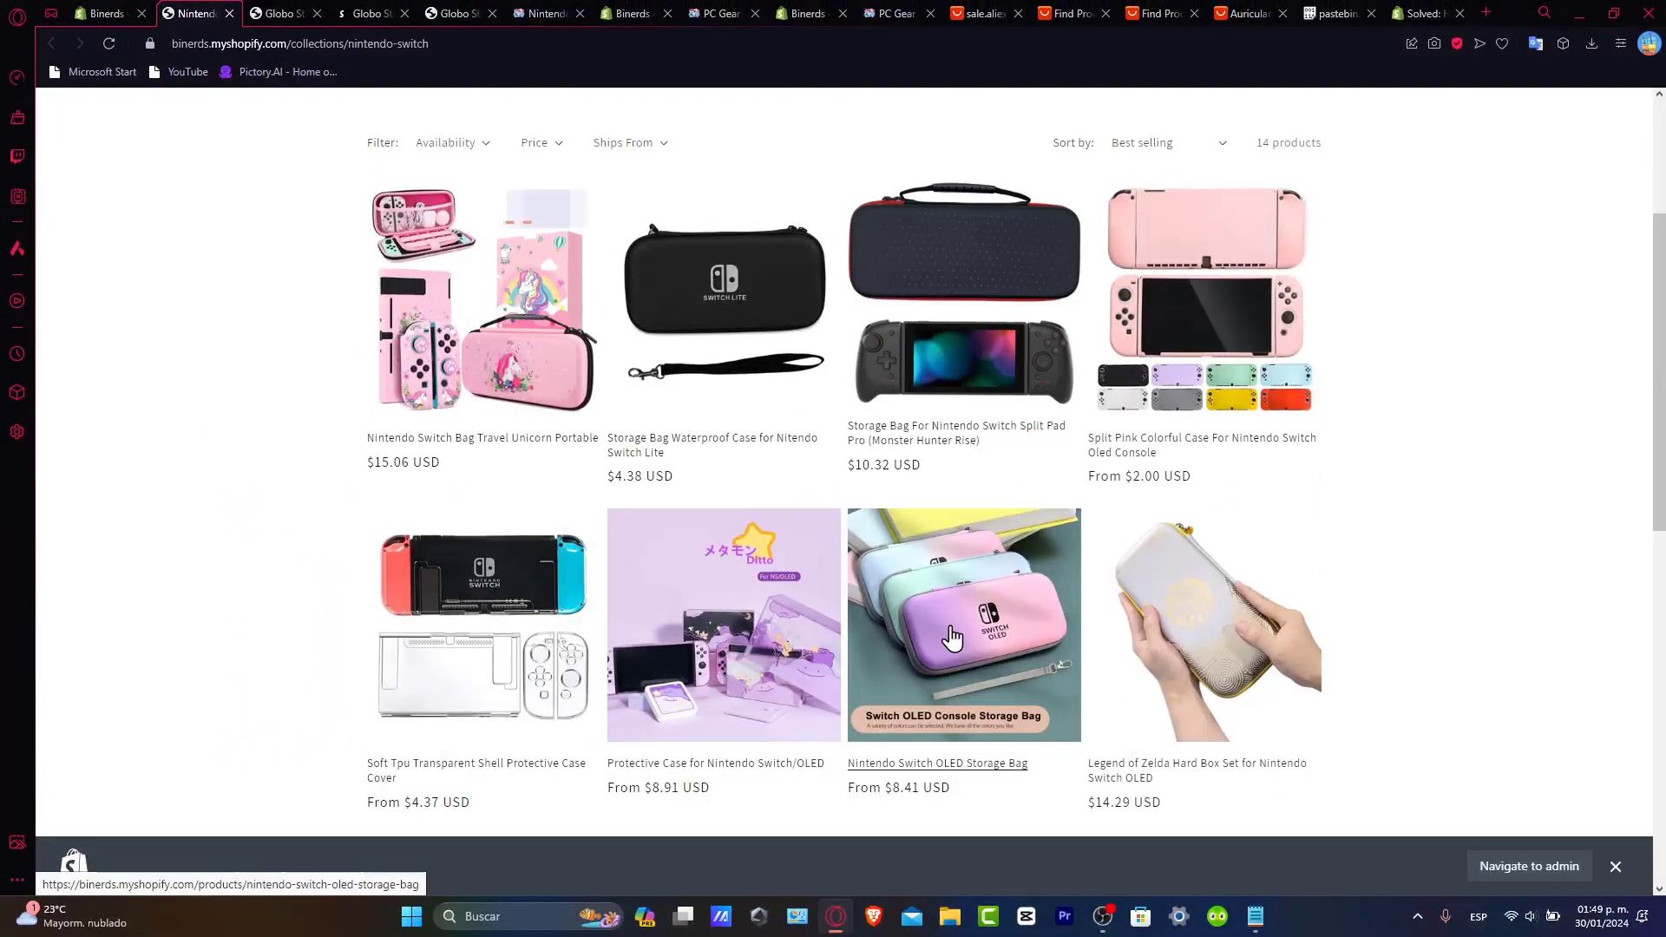
{"action": "scroll", "coordinate": [1368, 585], "scroll_direction": "down", "scroll_amount": 2}
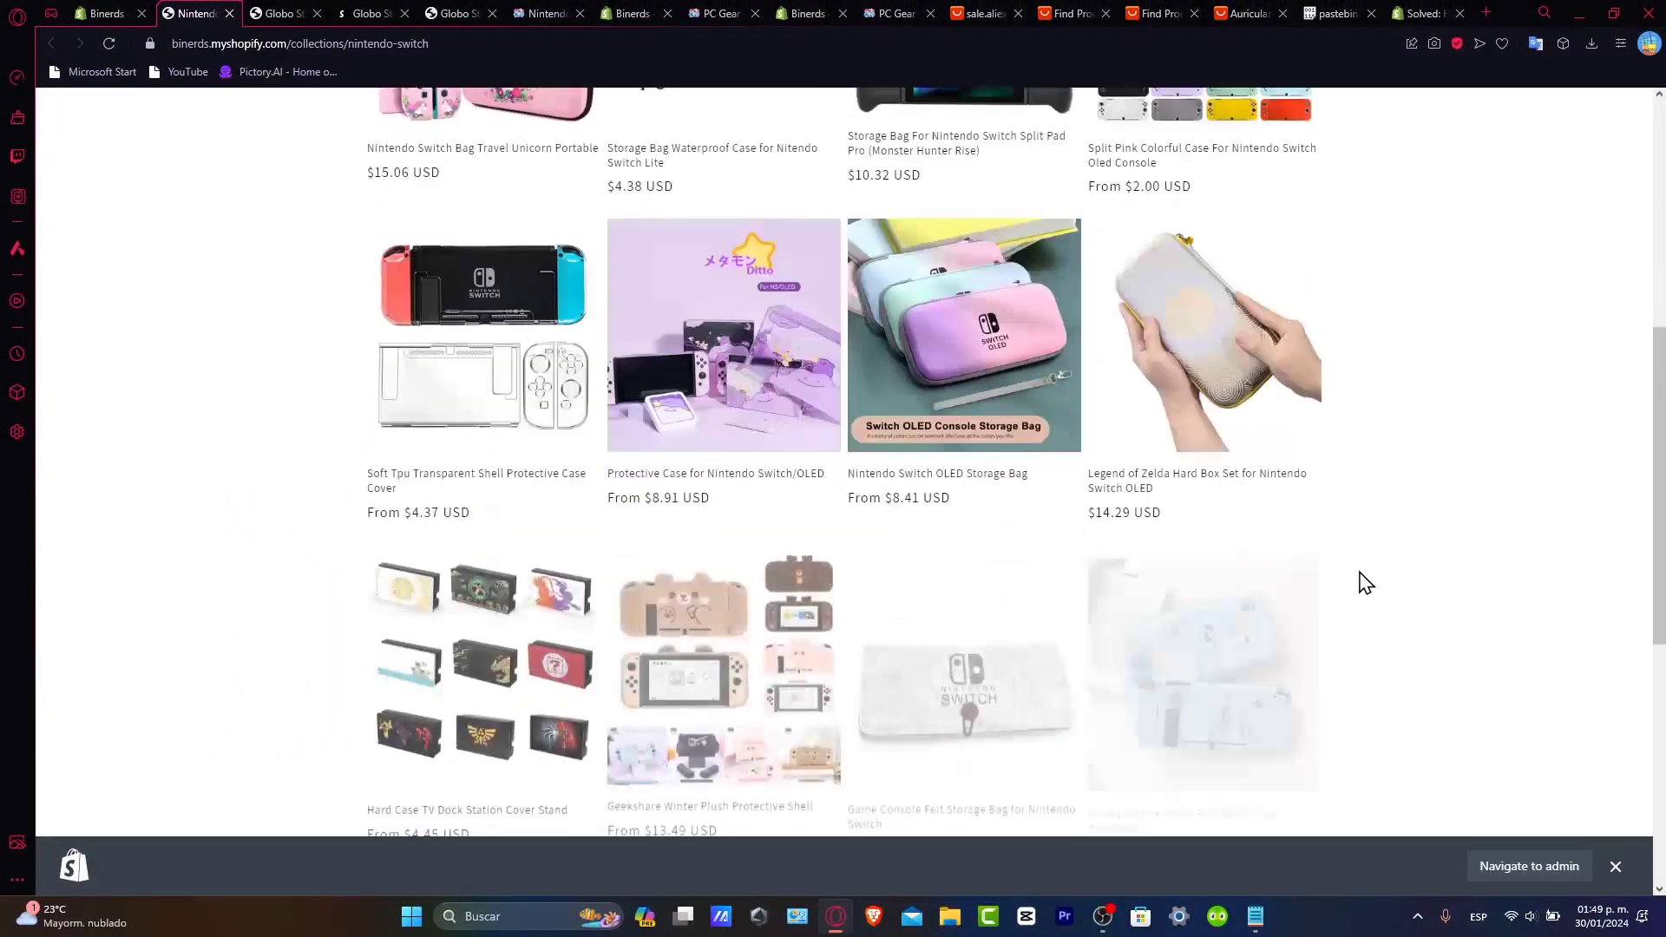
{"action": "scroll", "coordinate": [1367, 583], "scroll_direction": "down", "scroll_amount": 6}
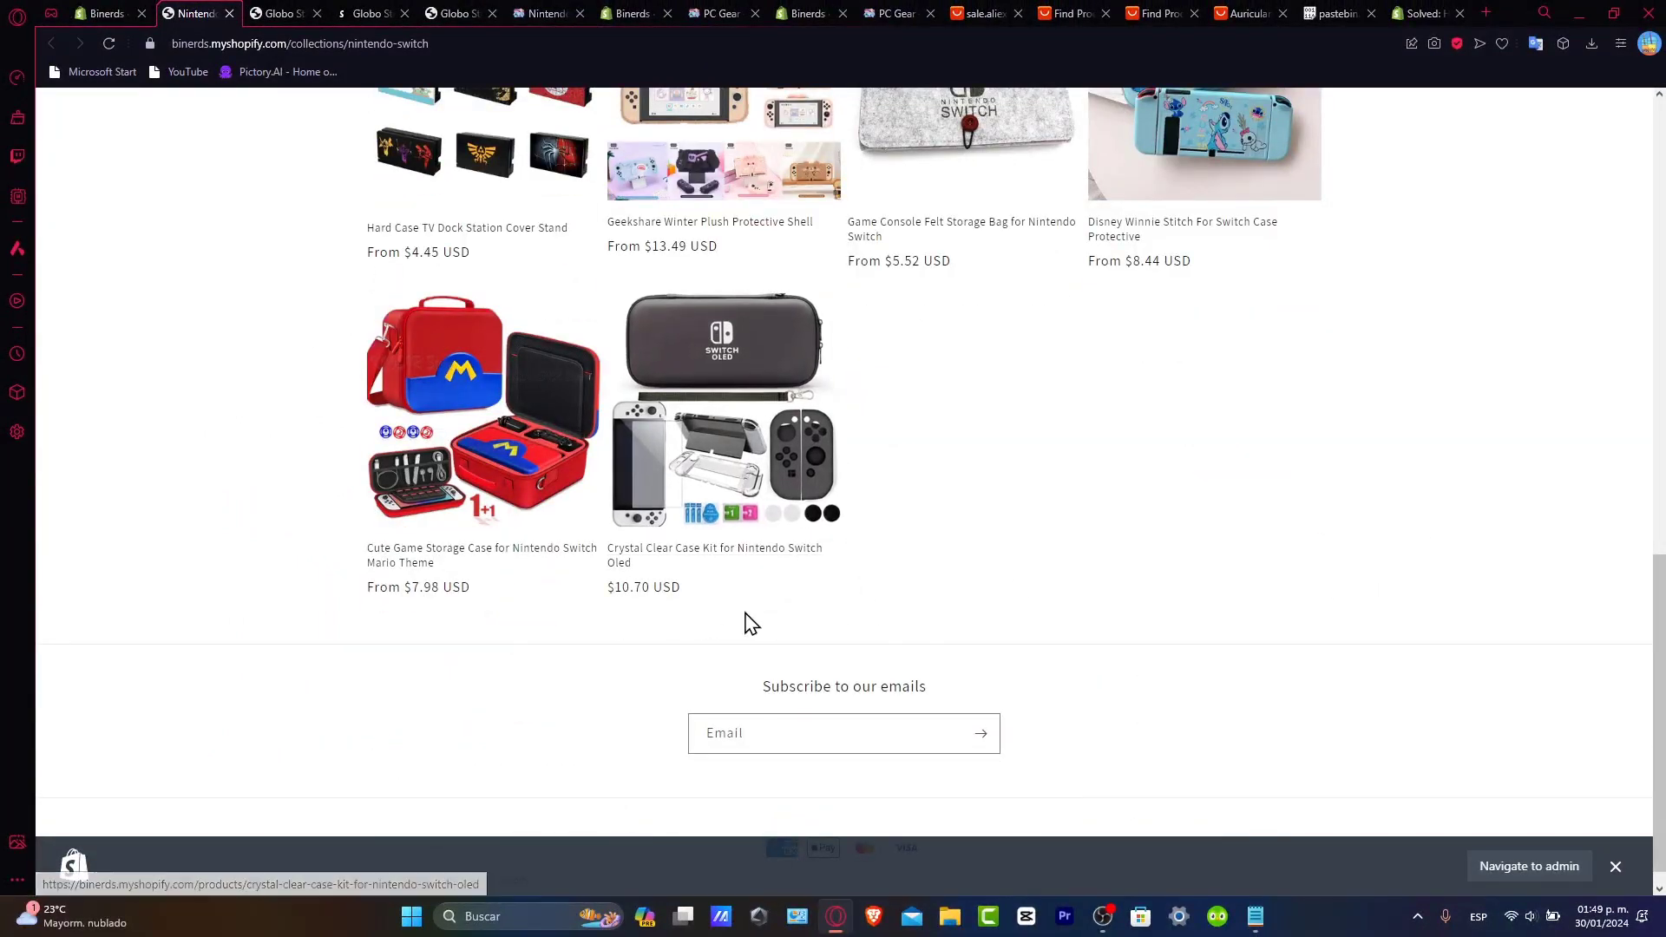
{"action": "scroll", "coordinate": [1139, 671], "scroll_direction": "up", "scroll_amount": 6}
{"action": "scroll", "coordinate": [1139, 670], "scroll_direction": "up", "scroll_amount": 6}
{"action": "scroll", "coordinate": [684, 439], "scroll_direction": "down", "scroll_amount": 12}
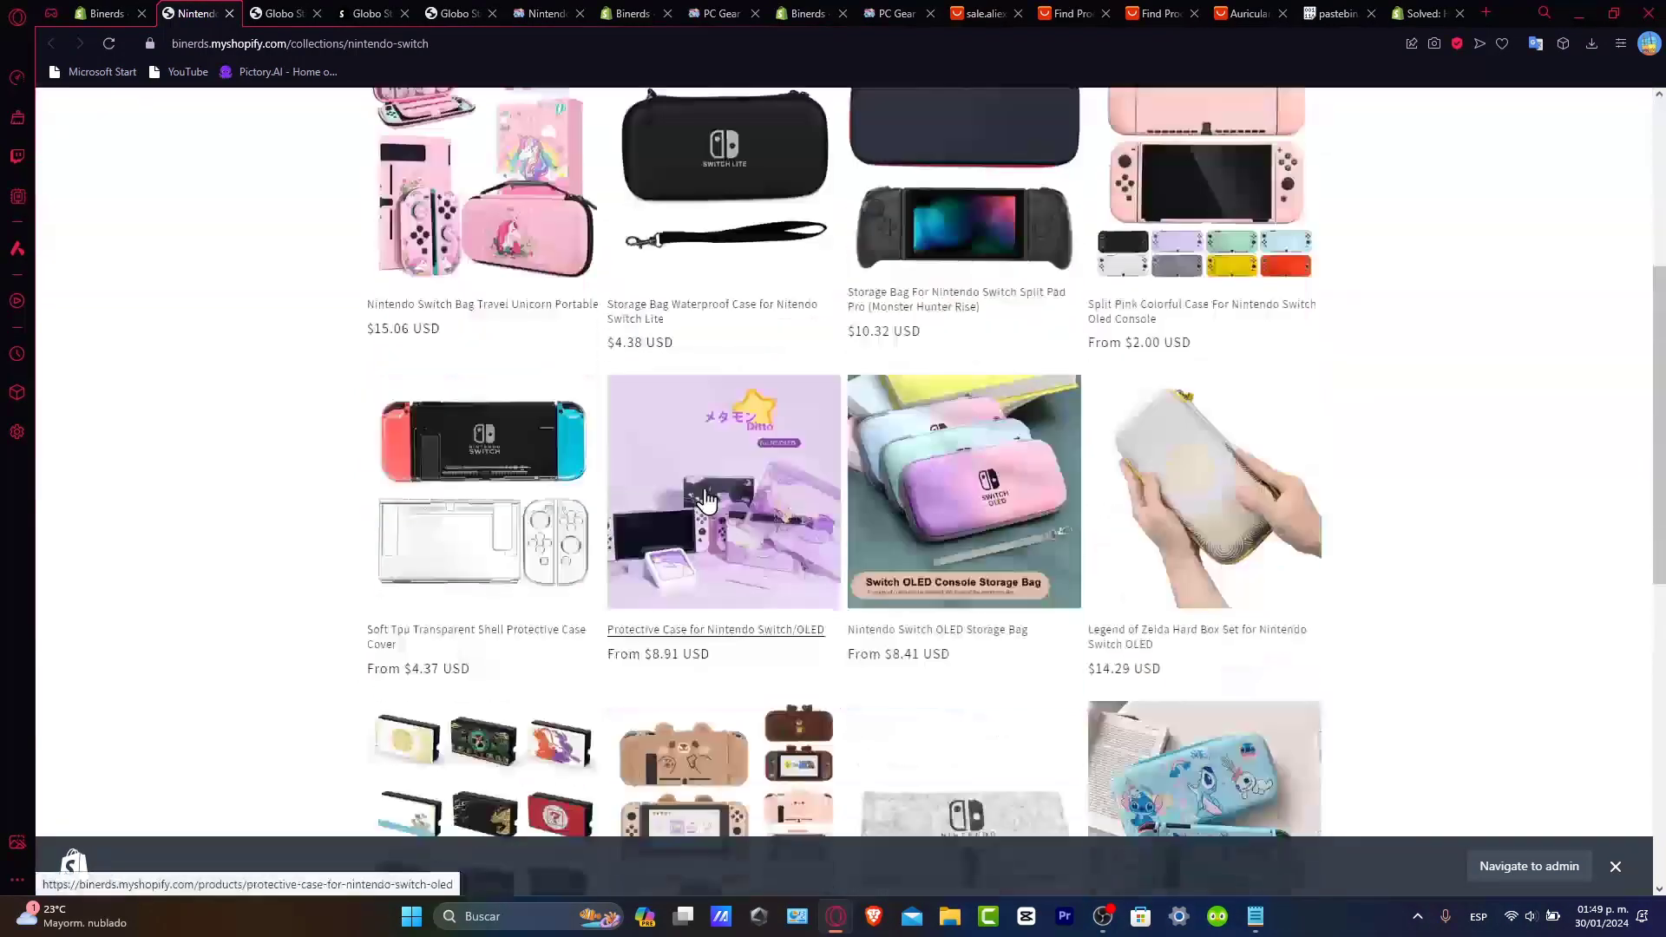
{"action": "scroll", "coordinate": [1154, 479], "scroll_direction": "up", "scroll_amount": 12}
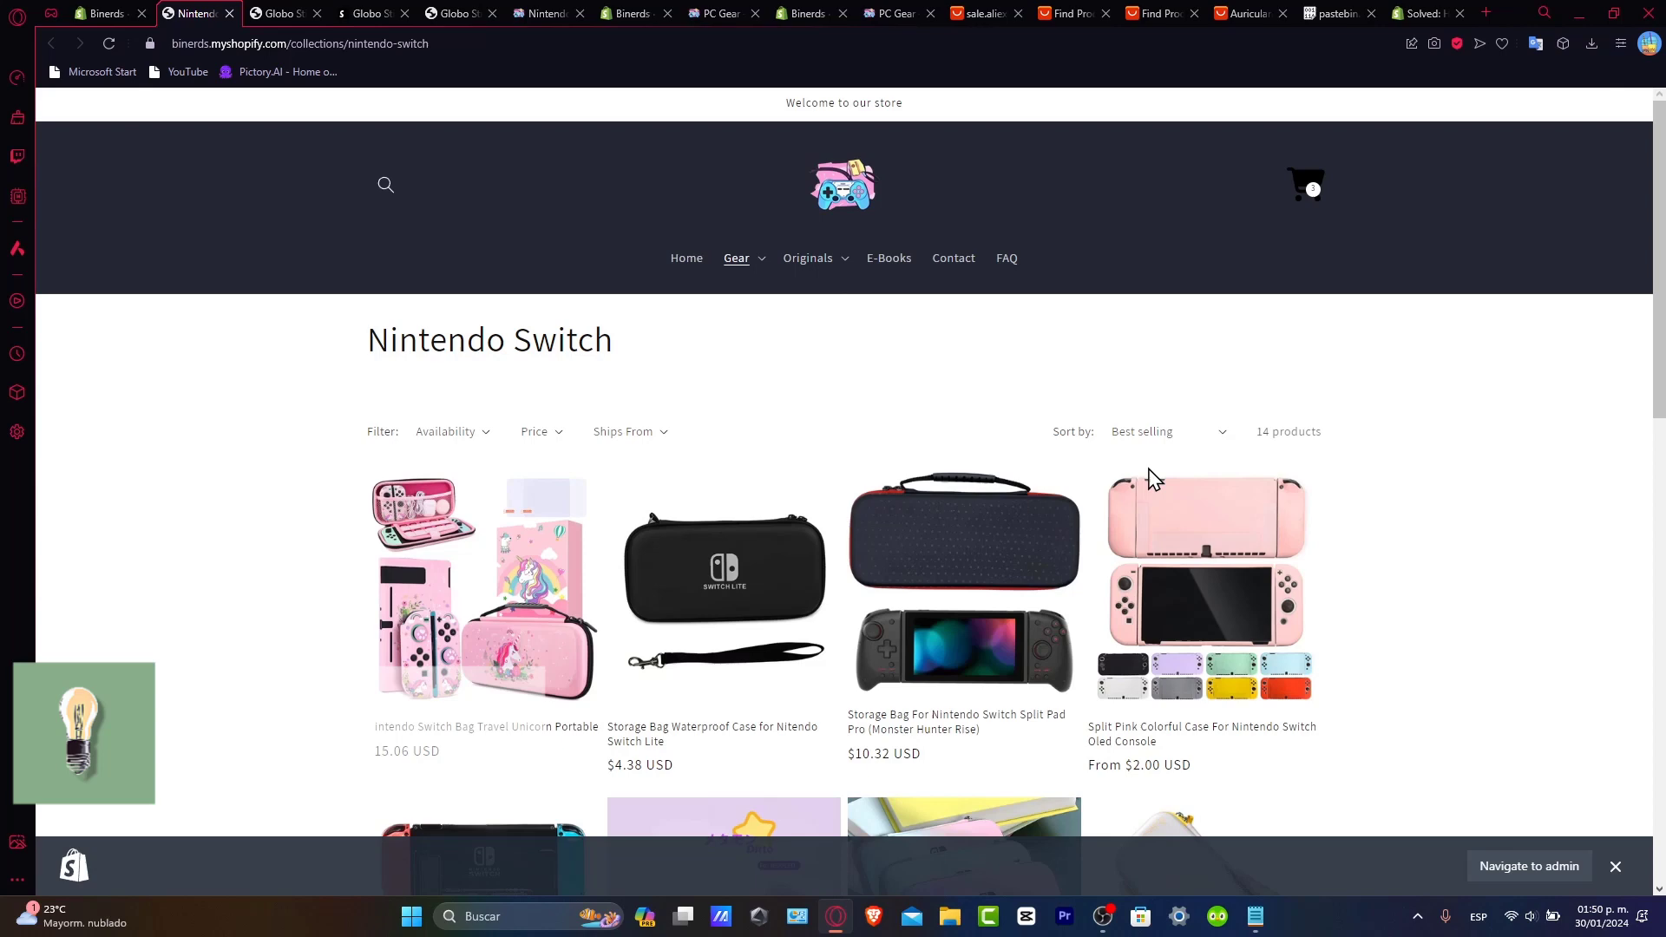
Step: Copy the add-to-cart <form> code block from the accepted Shopify Community solution
{"action": "left_click", "coordinate": [1340, 13]}
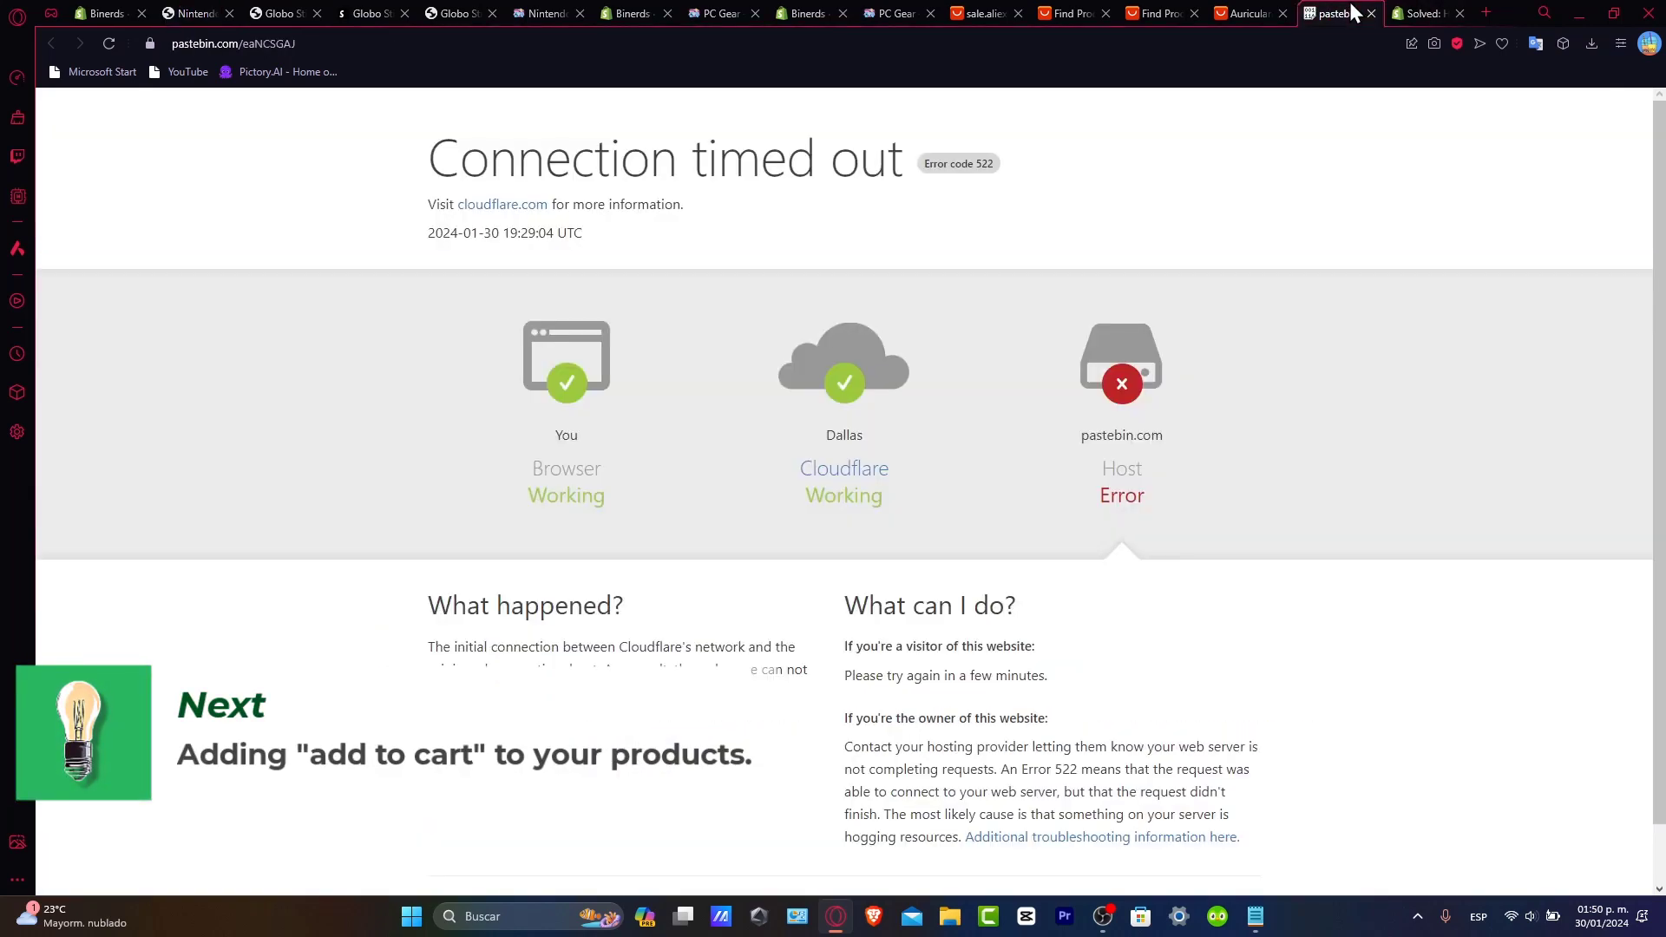
{"action": "left_click", "coordinate": [1423, 13]}
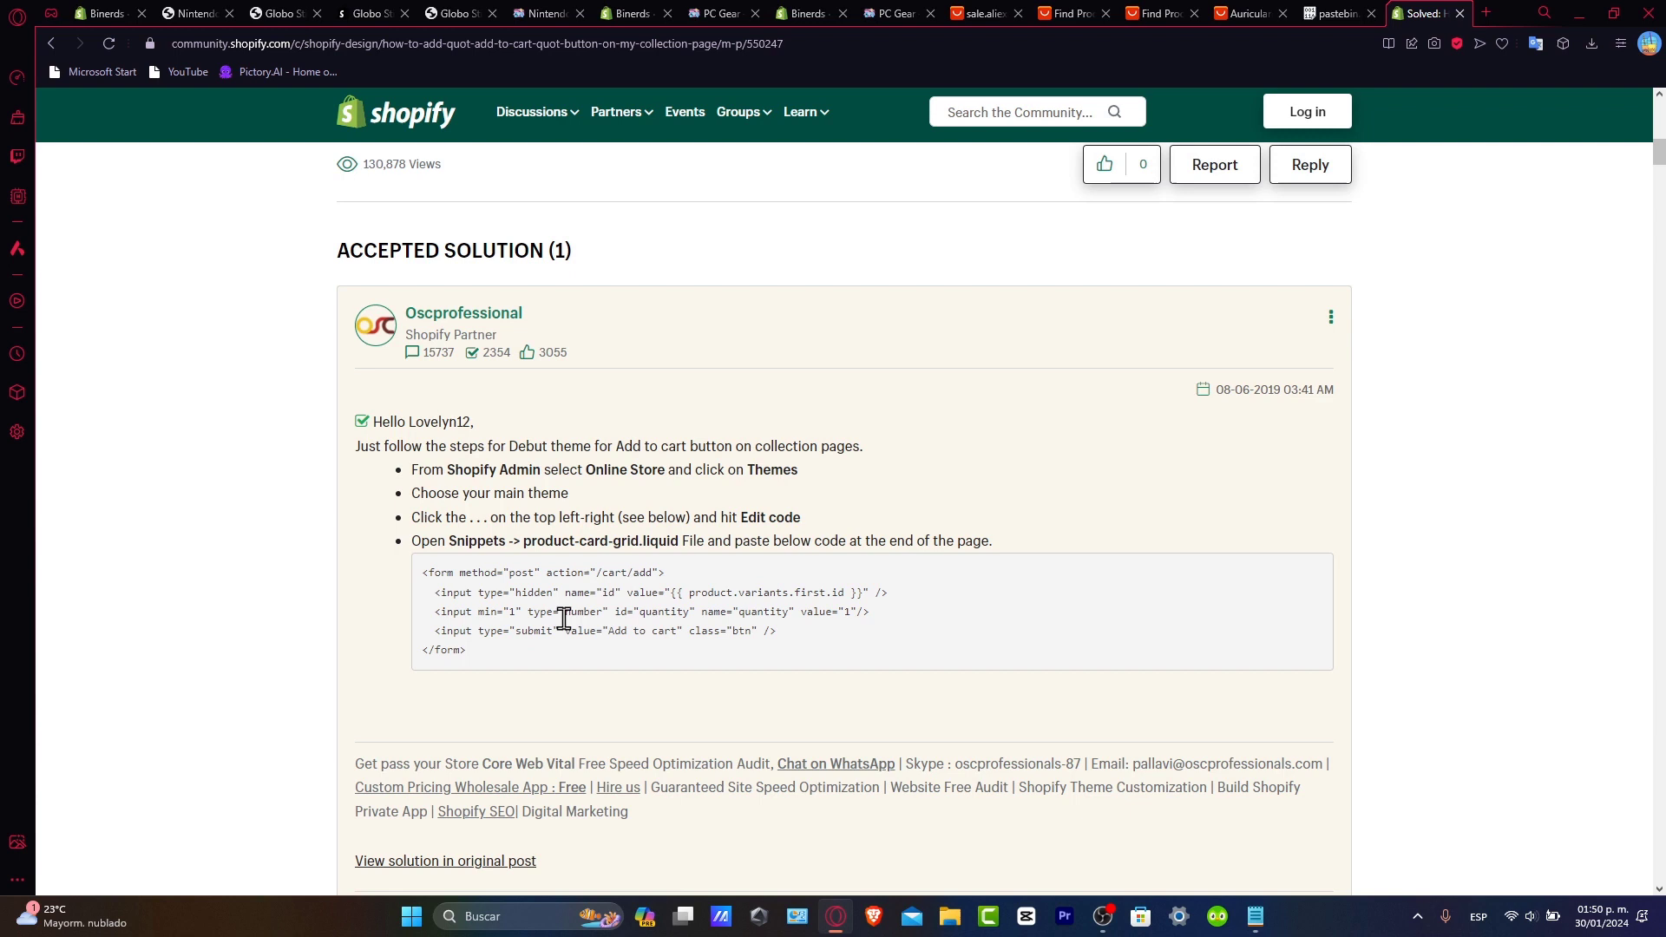
{"action": "left_click_drag", "start_coordinate": [499, 650], "coordinate": [434, 573]}
{"action": "key", "text": "ctrl+c"}
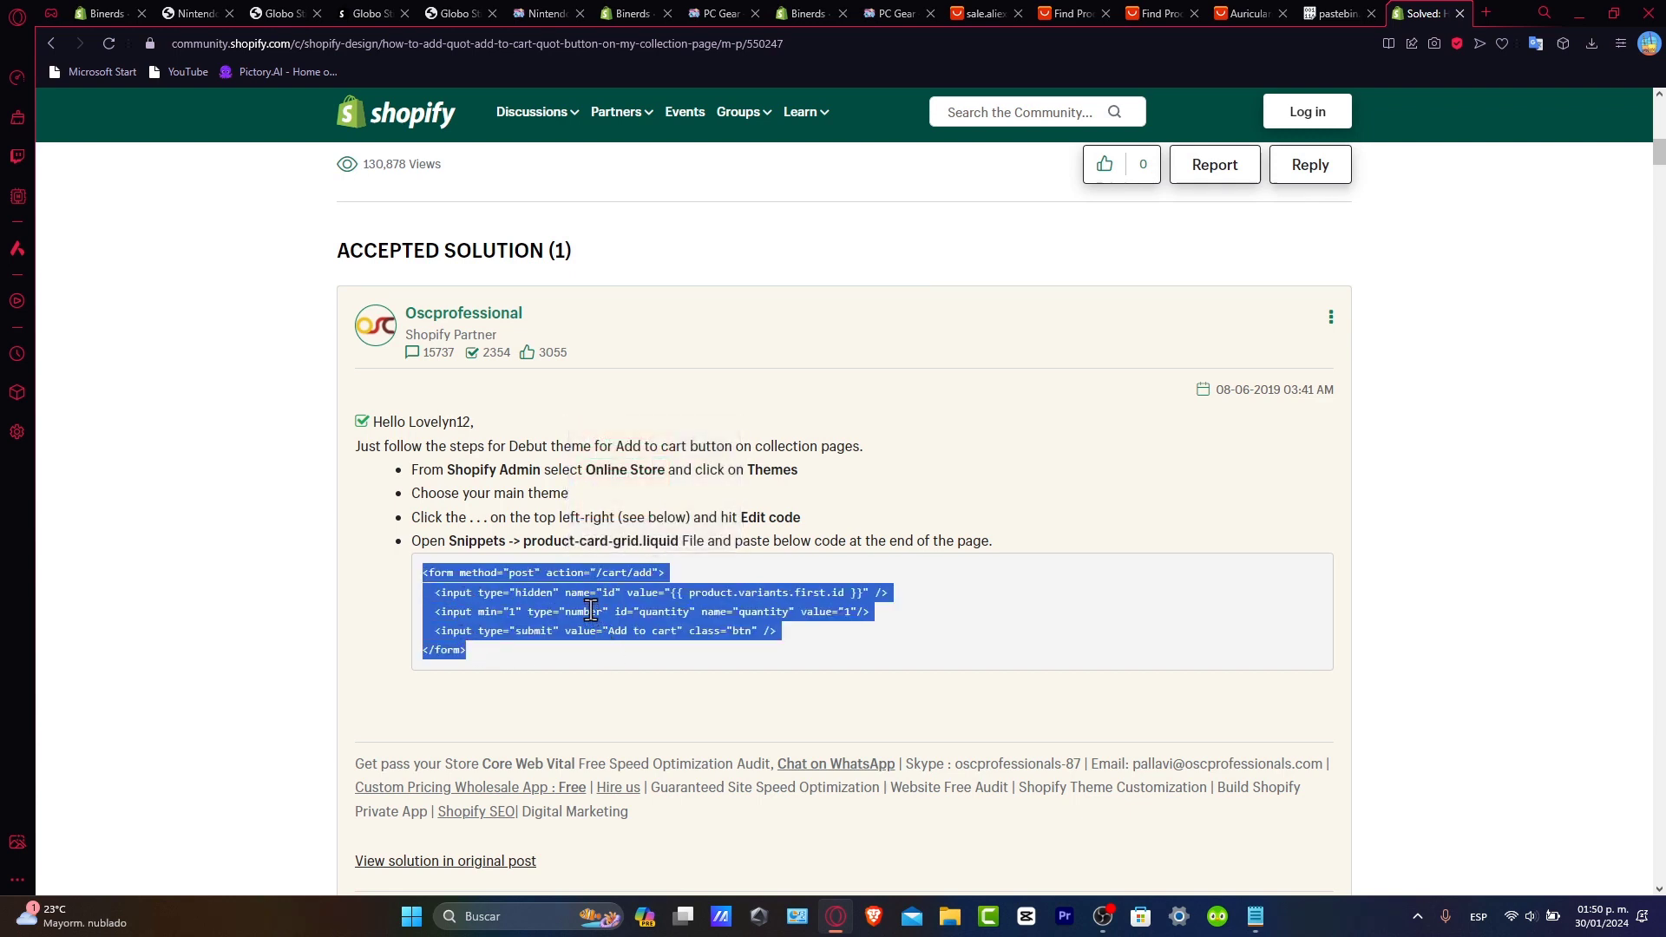
Step: In Online Store > Themes, bring up the actions menu for the Dawn theme
{"action": "left_click", "coordinate": [113, 12]}
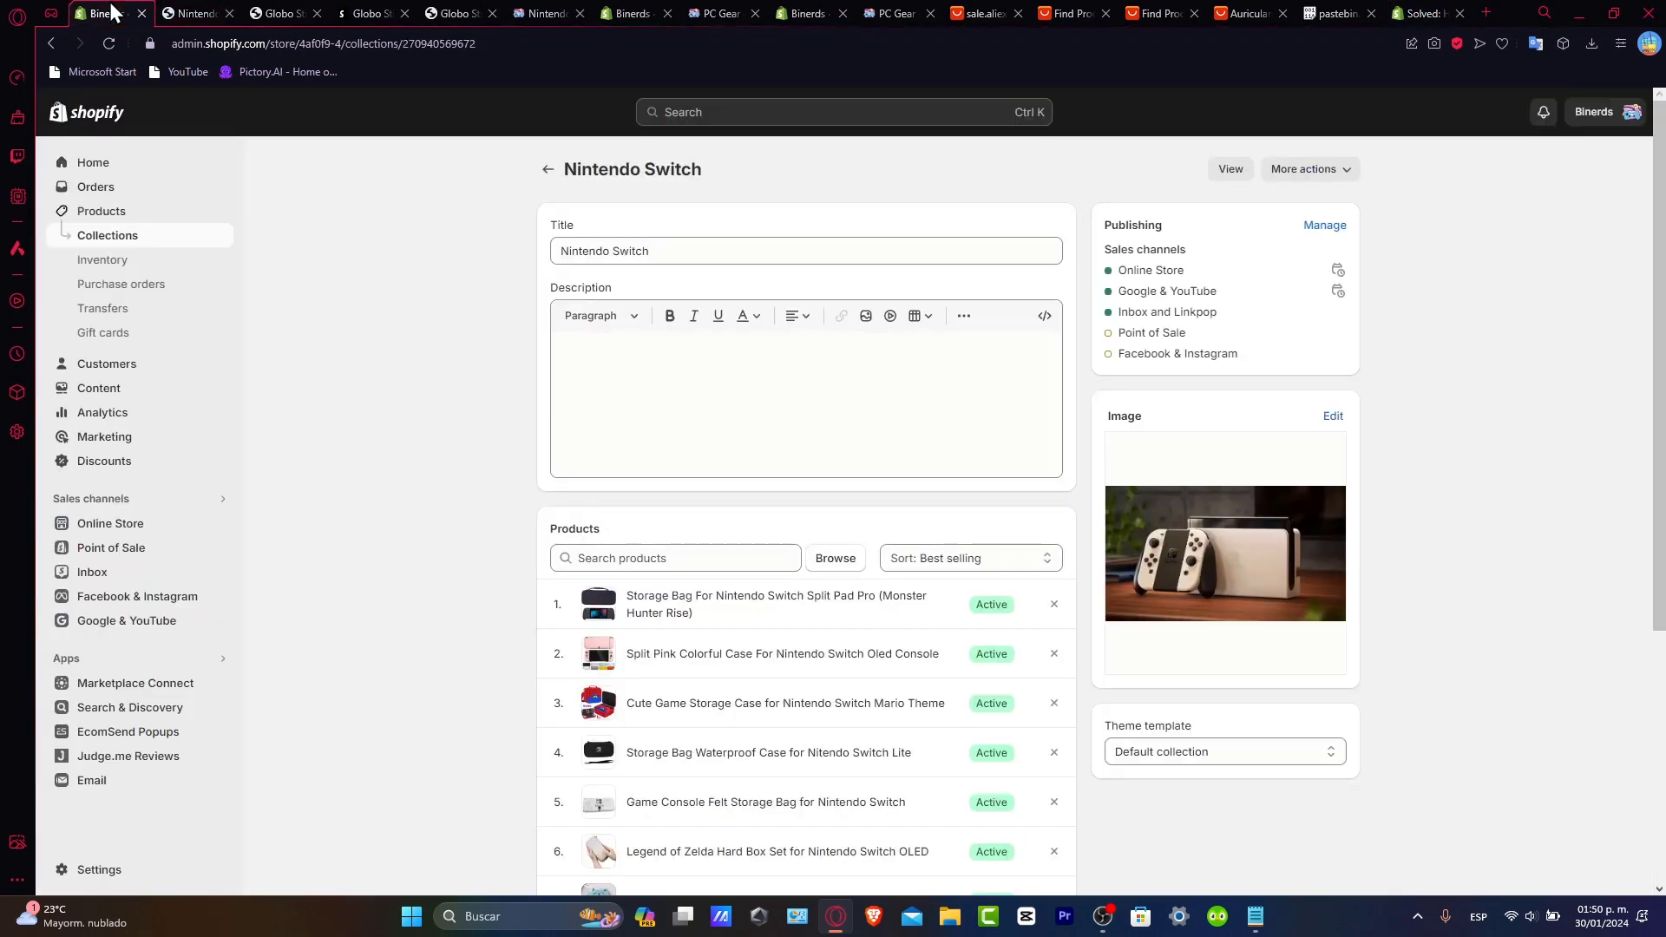
{"action": "left_click", "coordinate": [111, 525]}
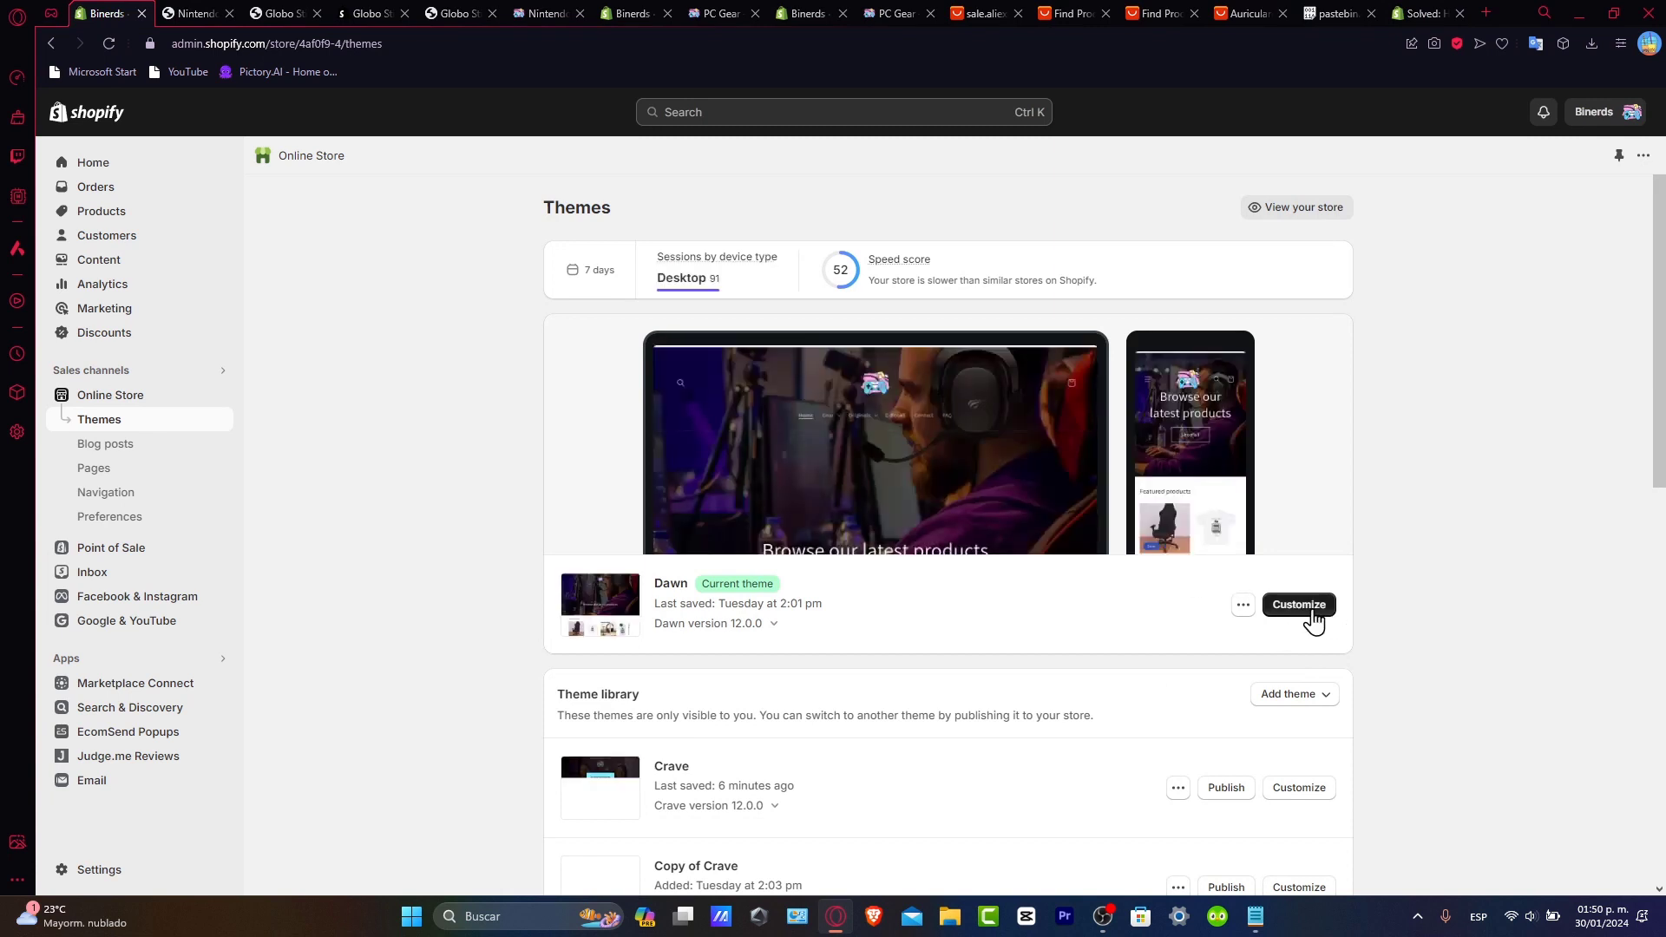
{"action": "left_click", "coordinate": [1242, 607]}
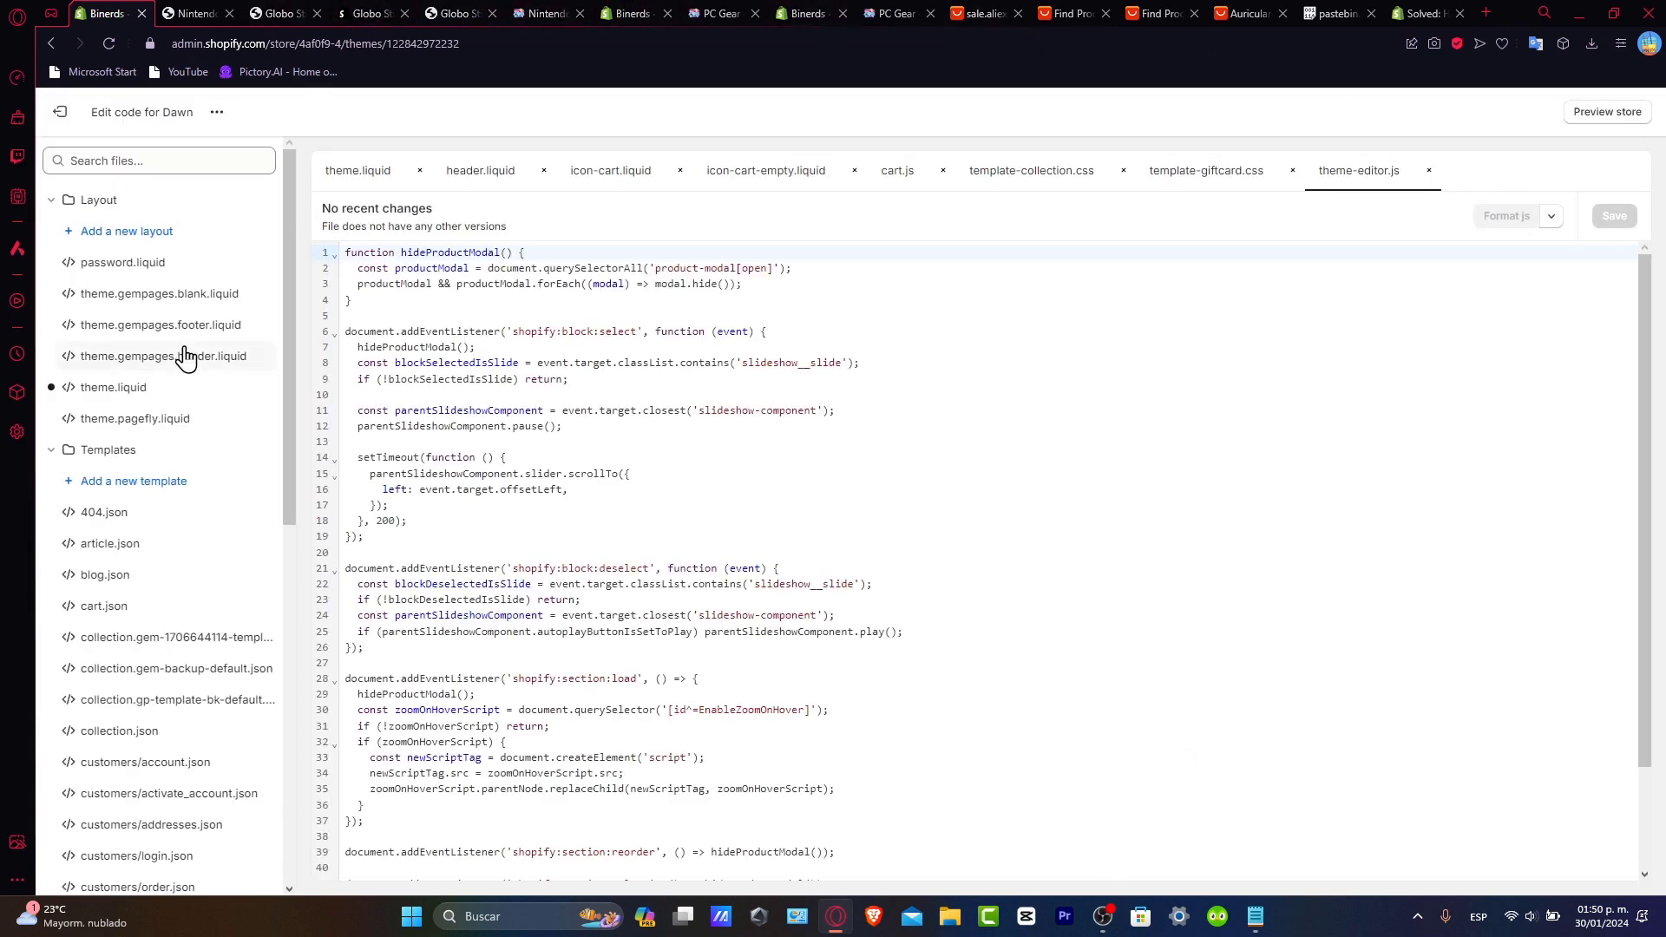
Step: Close the open theme.liquid, header.liquid, icon-cart.liquid and icon-cart-empty.liquid file tabs
{"action": "left_click", "coordinate": [420, 170]}
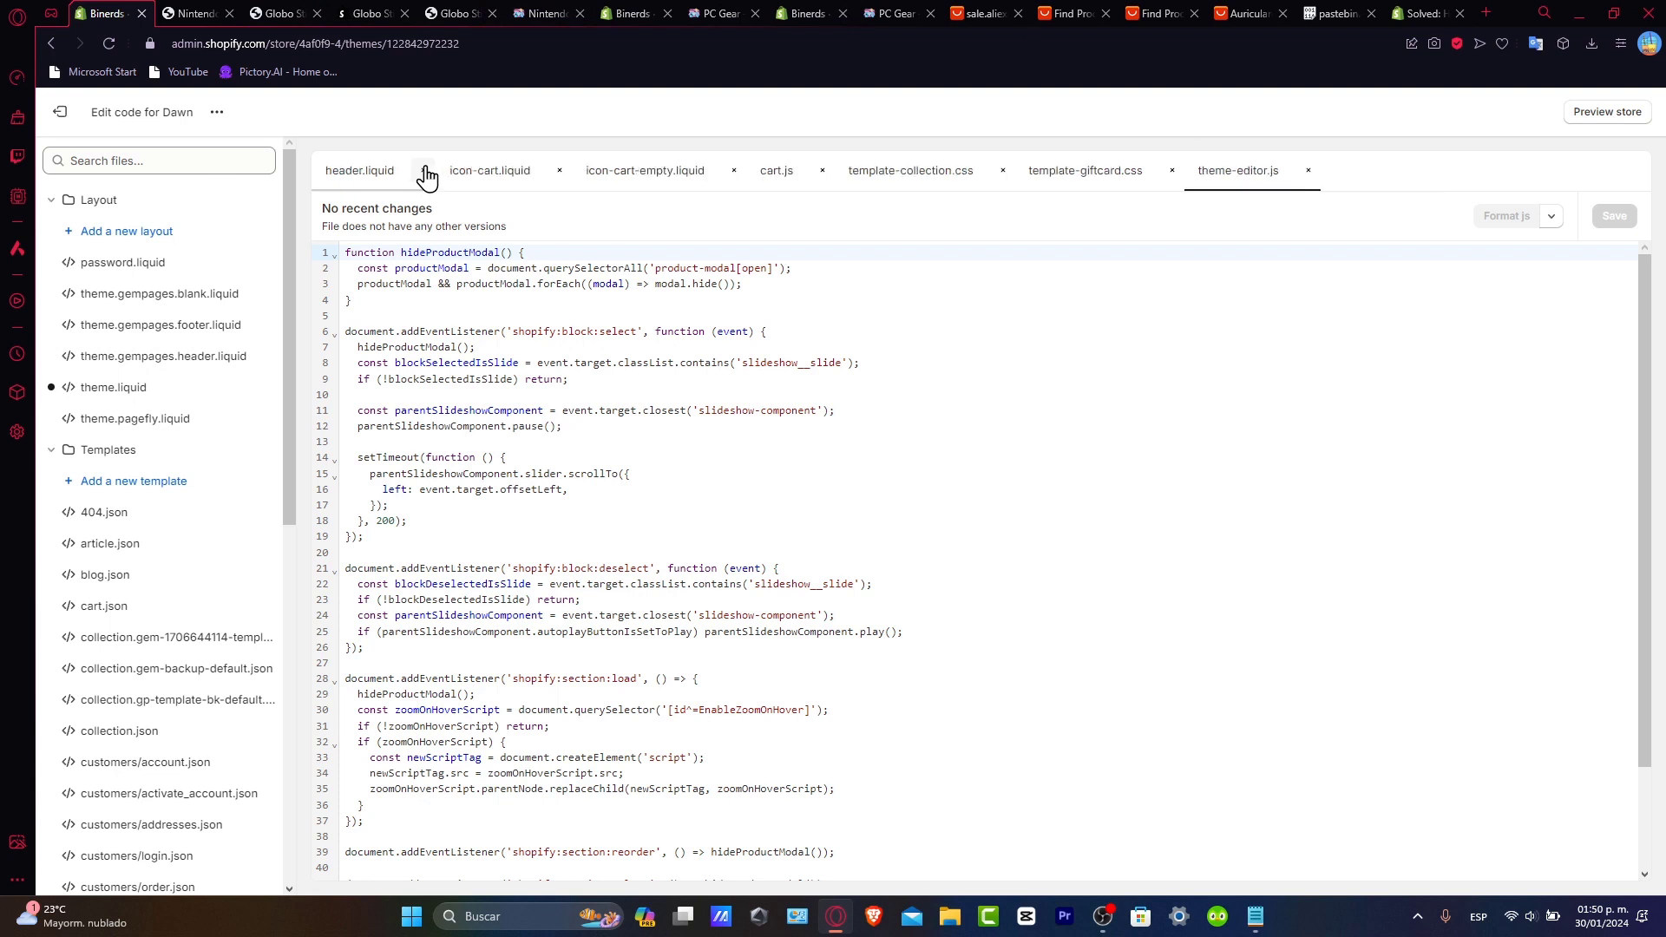
{"action": "left_click", "coordinate": [423, 170]}
{"action": "left_click", "coordinate": [435, 170]}
{"action": "left_click", "coordinate": [474, 171]}
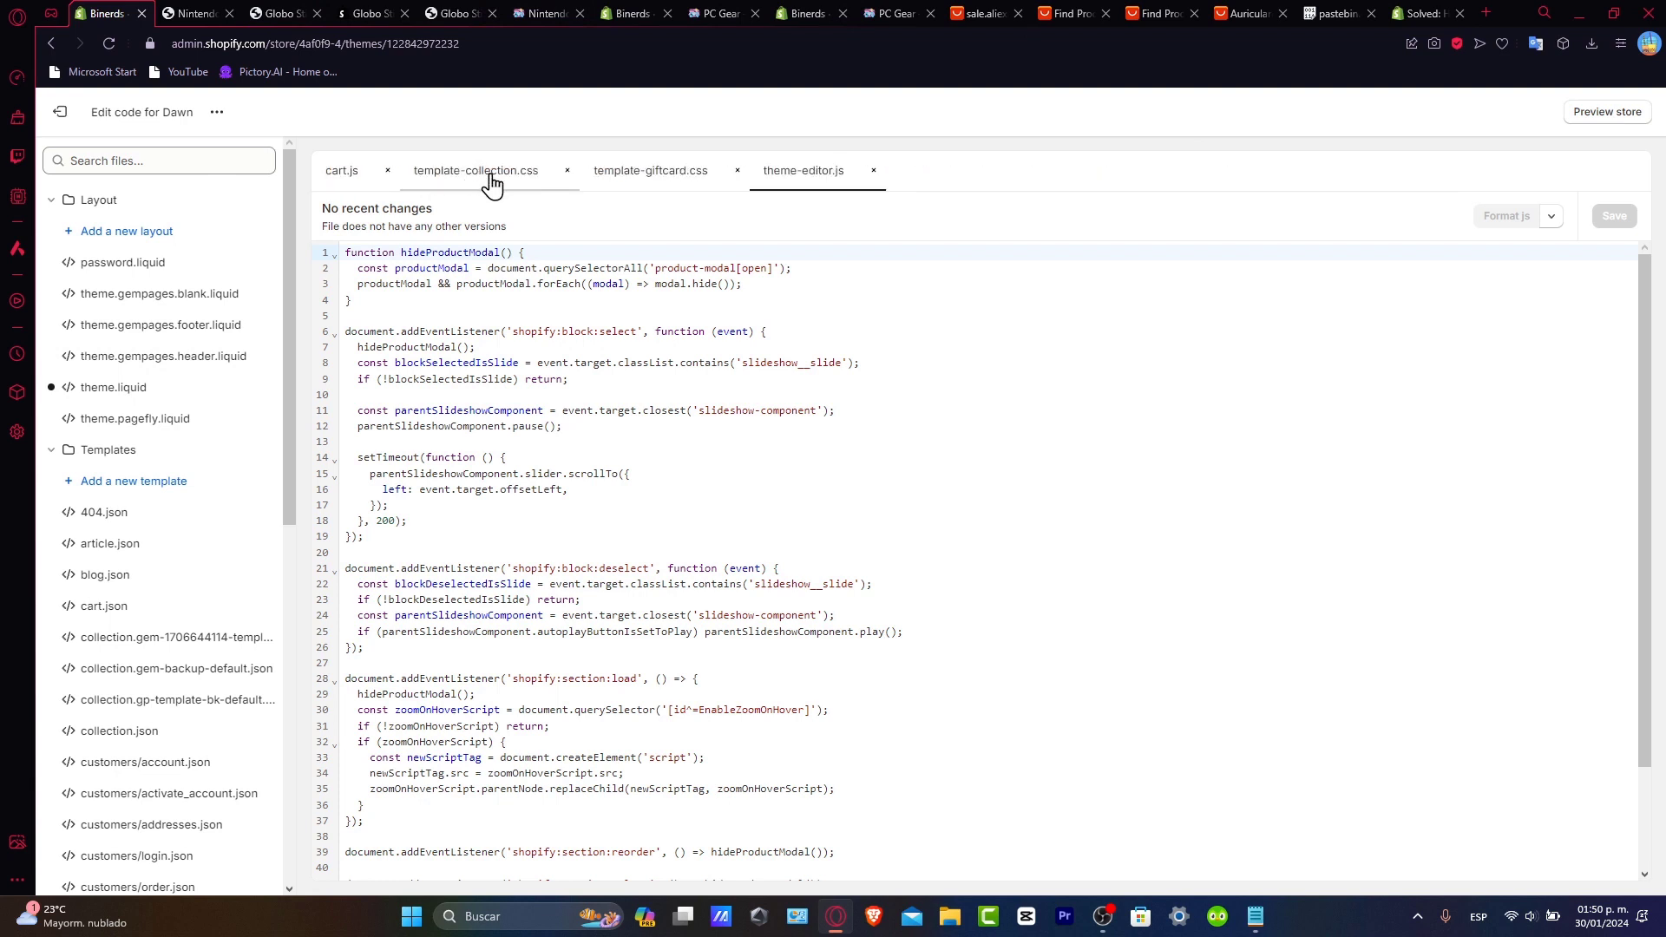
{"action": "left_click", "coordinate": [567, 171]}
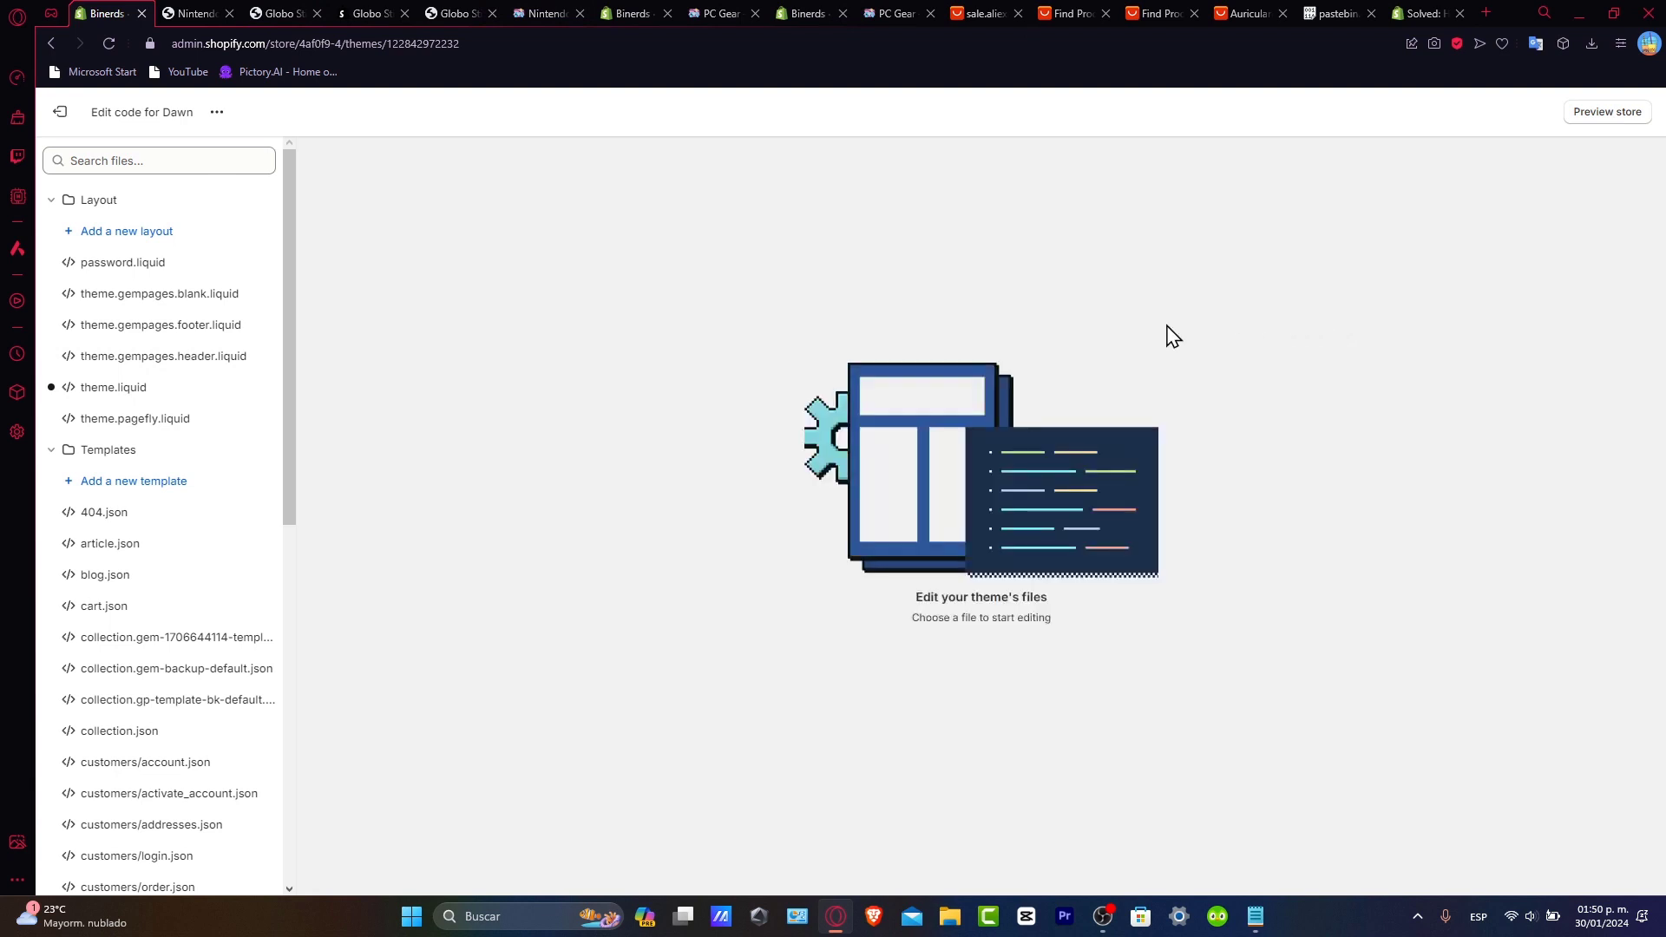
Step: Collapse the Layout and Templates folders and expand Snippets to list its files
{"action": "left_click", "coordinate": [53, 203]}
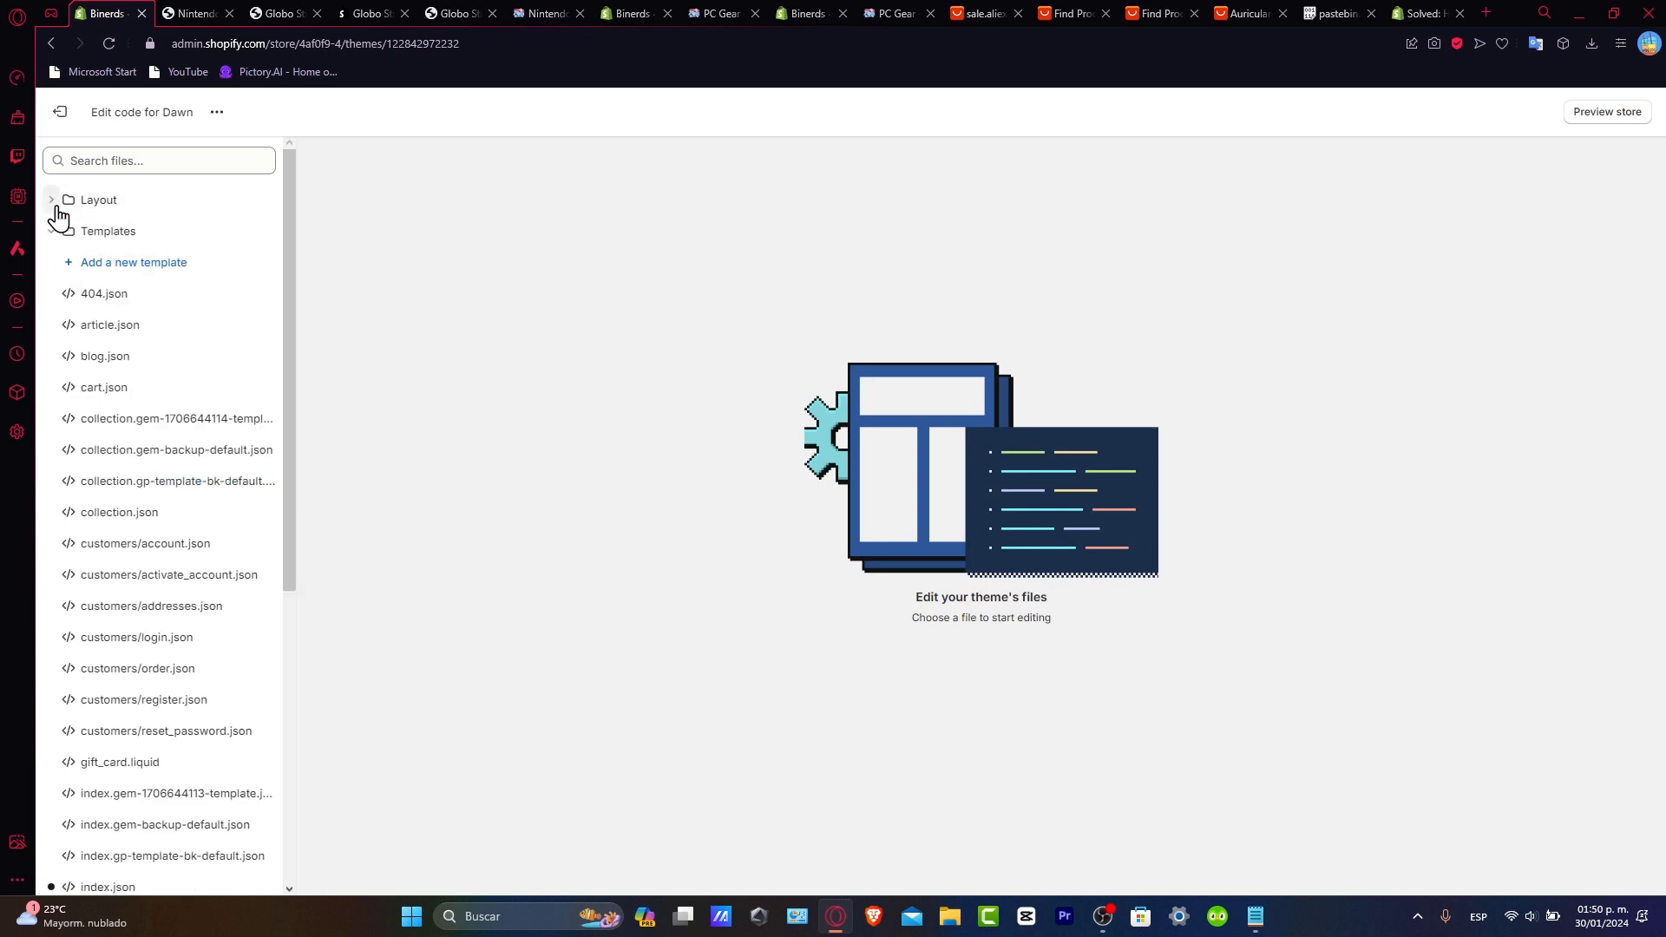
{"action": "left_click", "coordinate": [52, 232]}
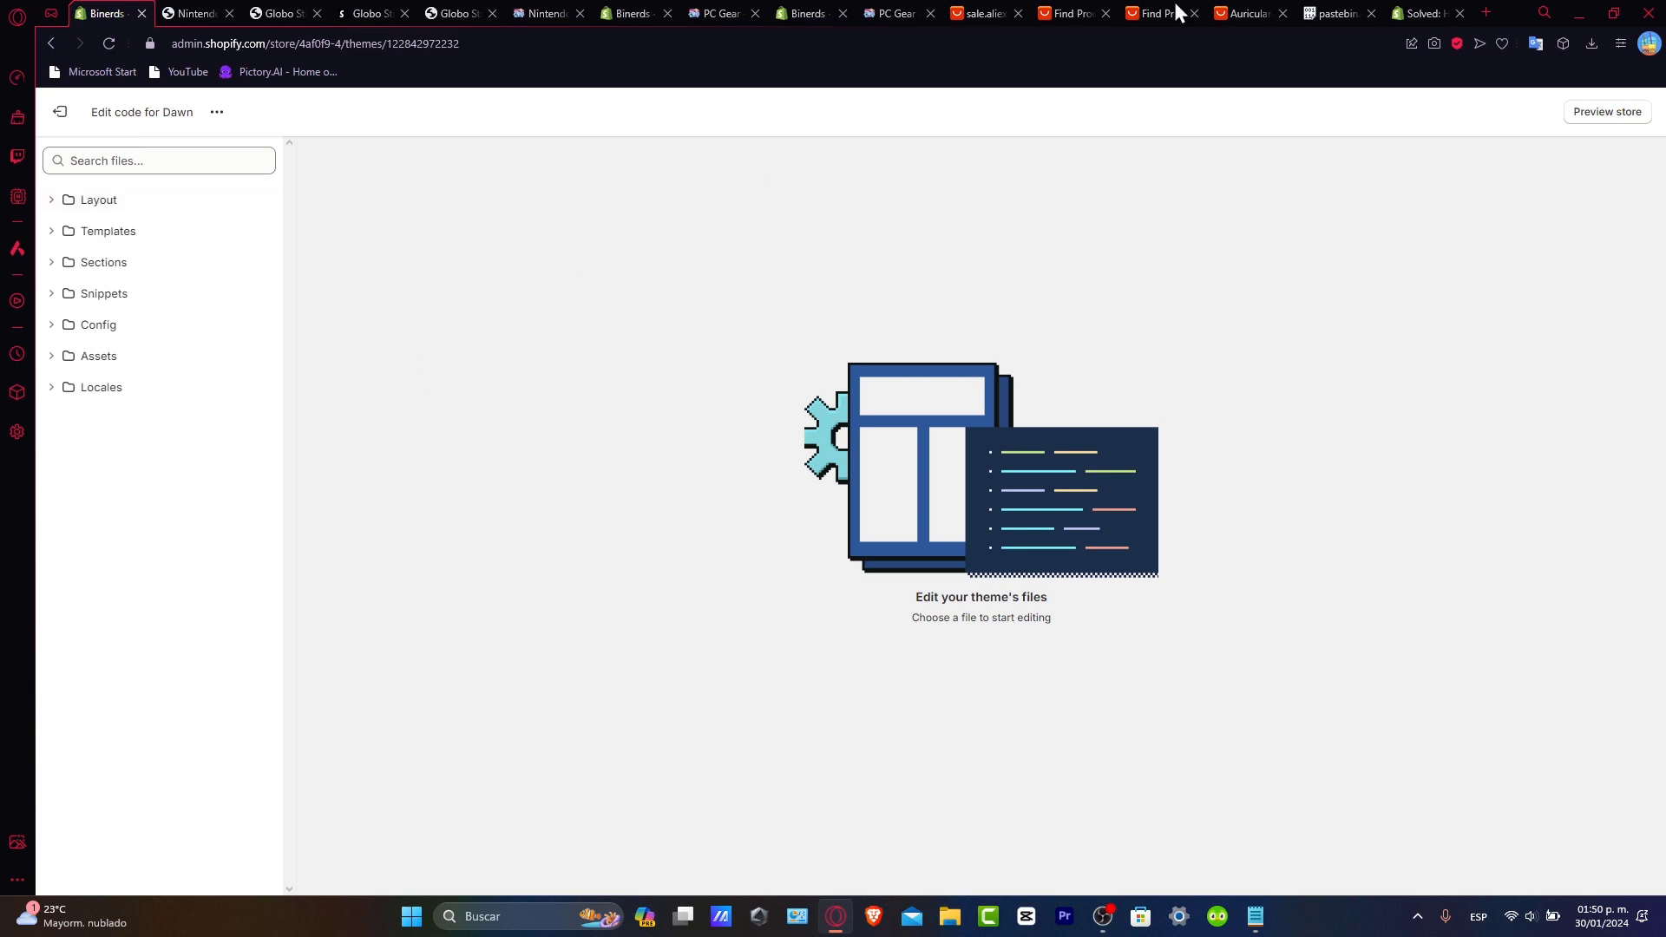
{"action": "left_click", "coordinate": [113, 295]}
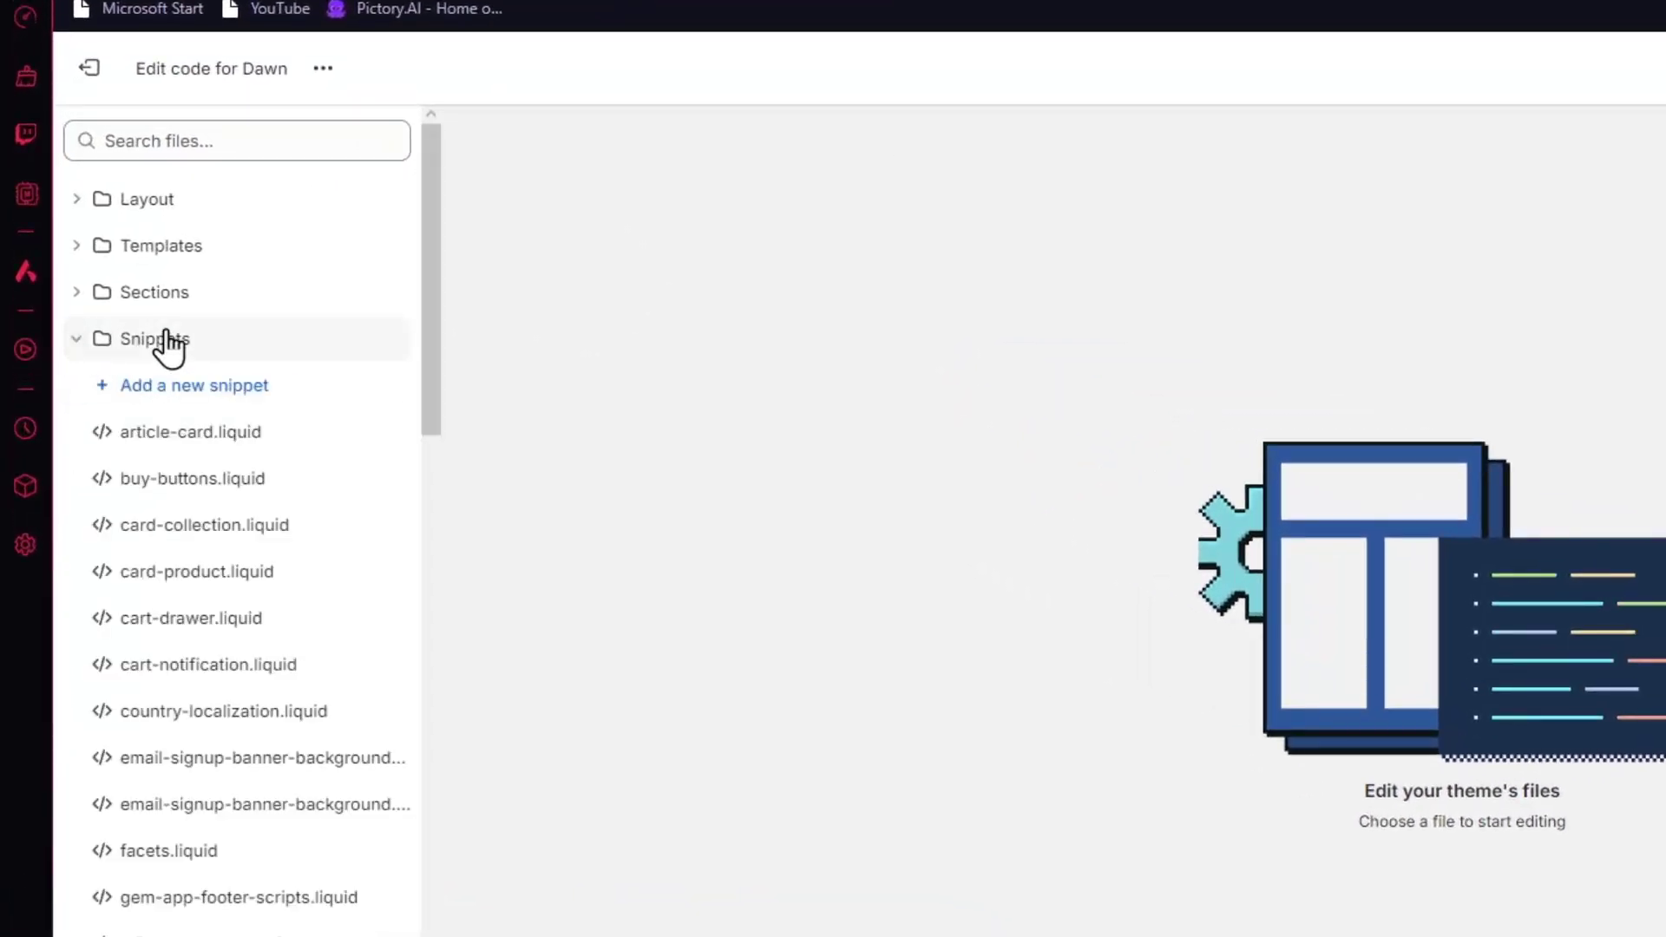
{"action": "scroll", "coordinate": [169, 347], "scroll_direction": "down", "scroll_amount": 20}
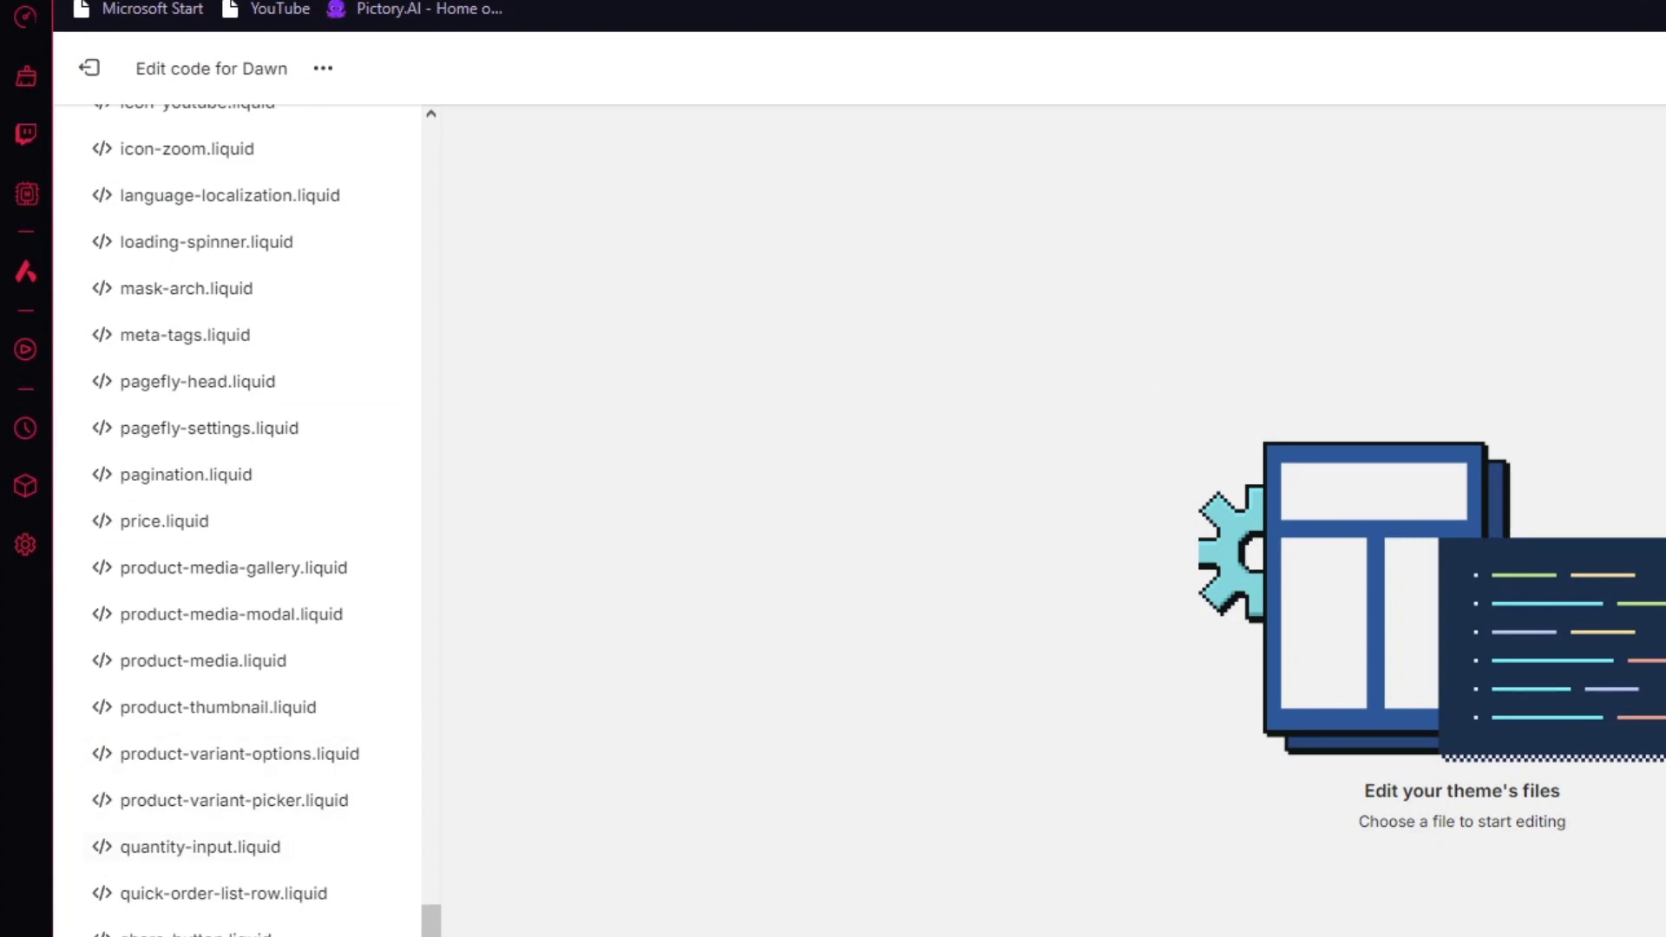
{"action": "left_click_drag", "start_coordinate": [431, 920], "coordinate": [382, 149]}
Step: Search theme files for 'product.ca' and open the card-product.liquid snippet
{"action": "left_click", "coordinate": [266, 144]}
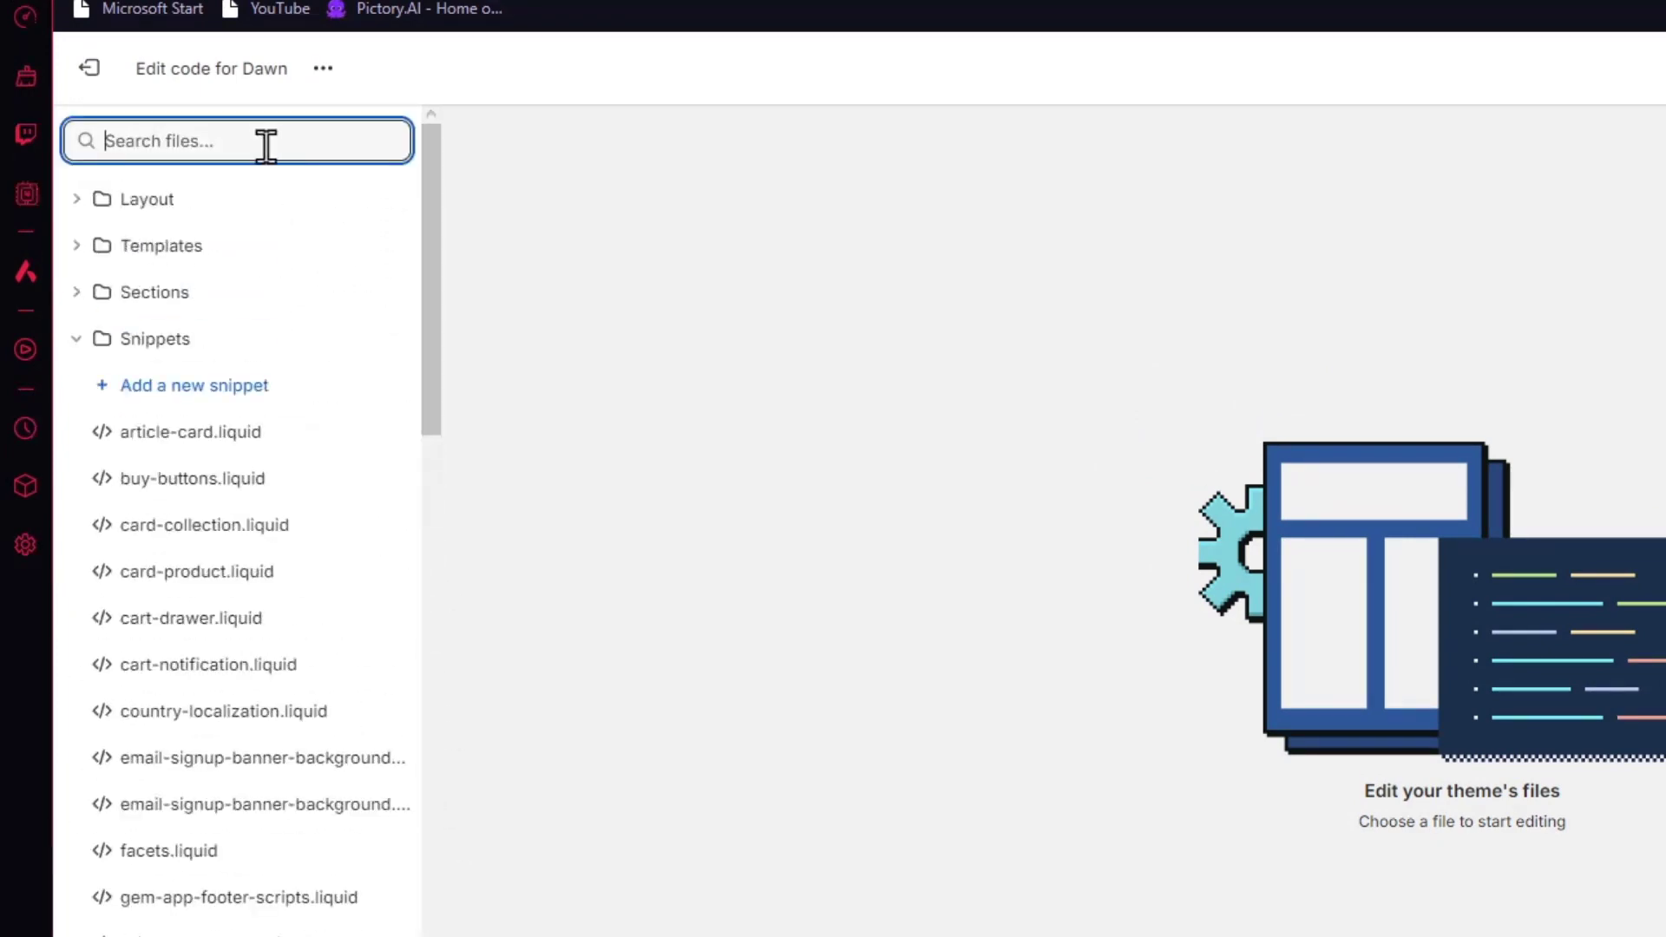
{"action": "type", "text": "product"}
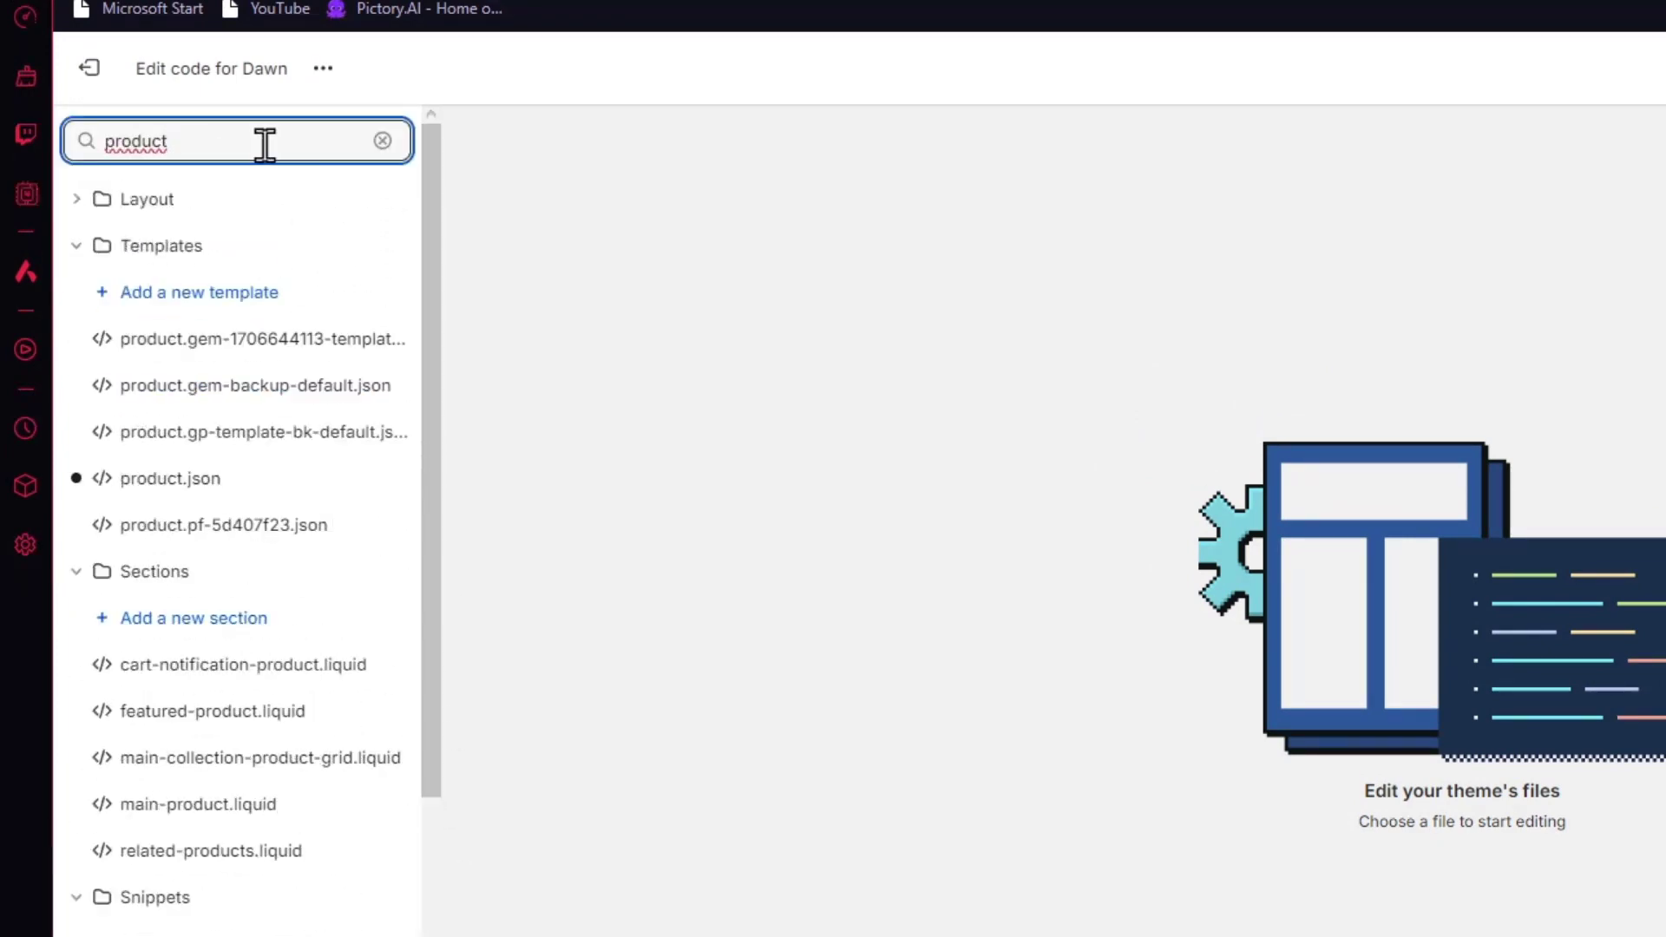
{"action": "type", "text": ".ca"}
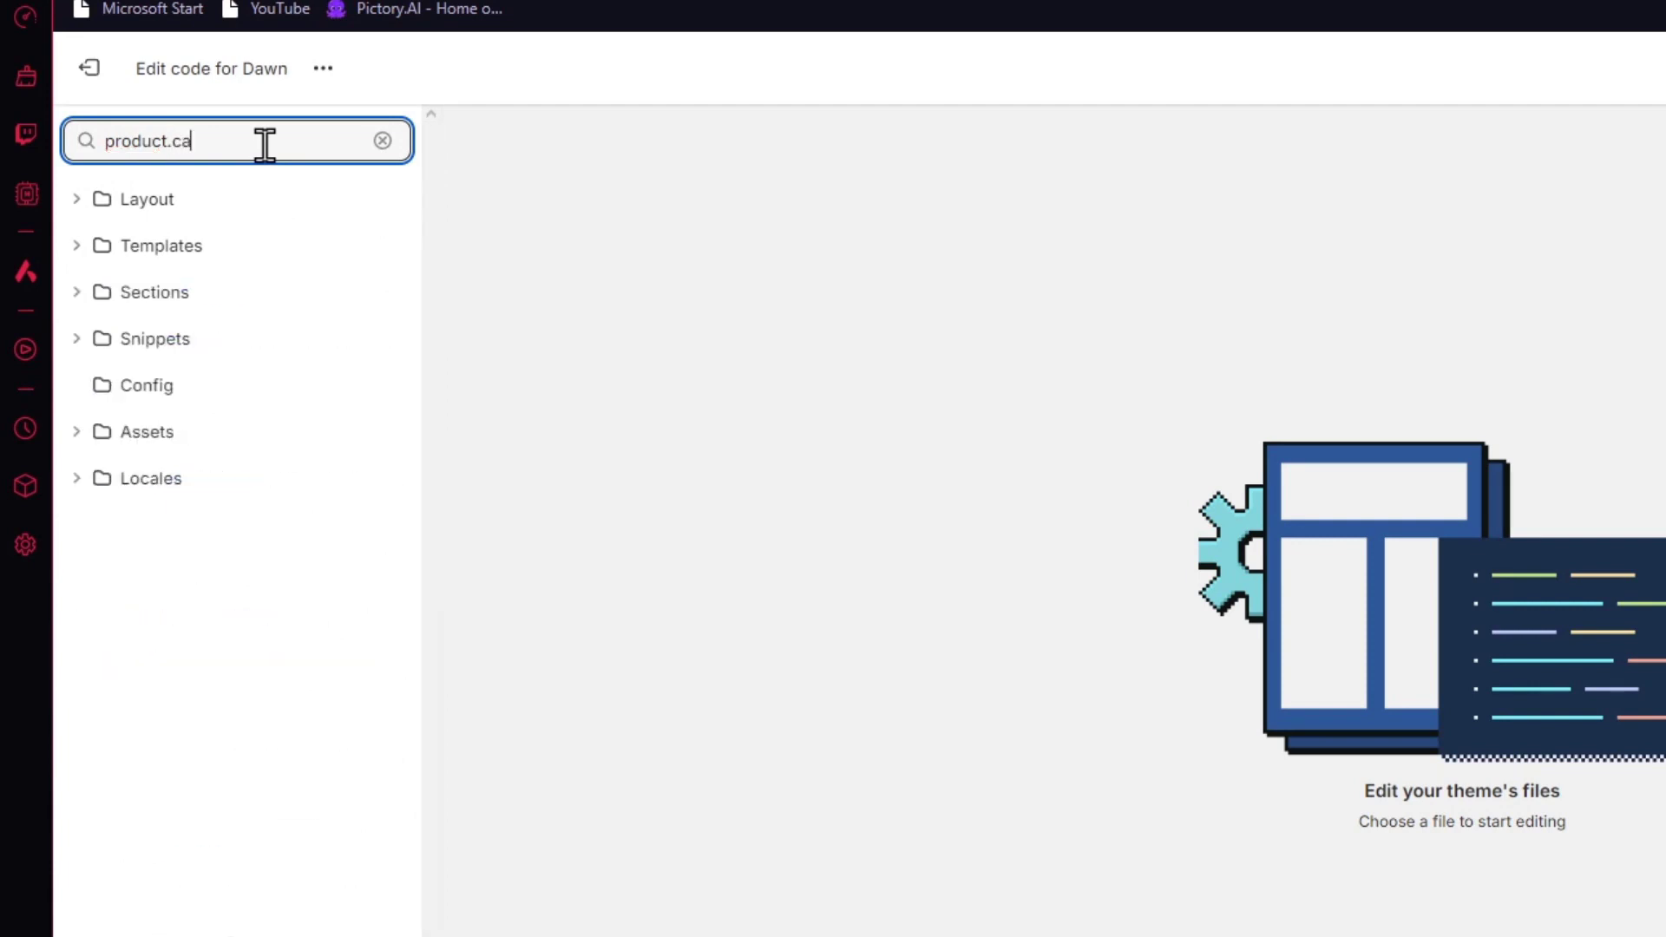
{"action": "left_click", "coordinate": [283, 577]}
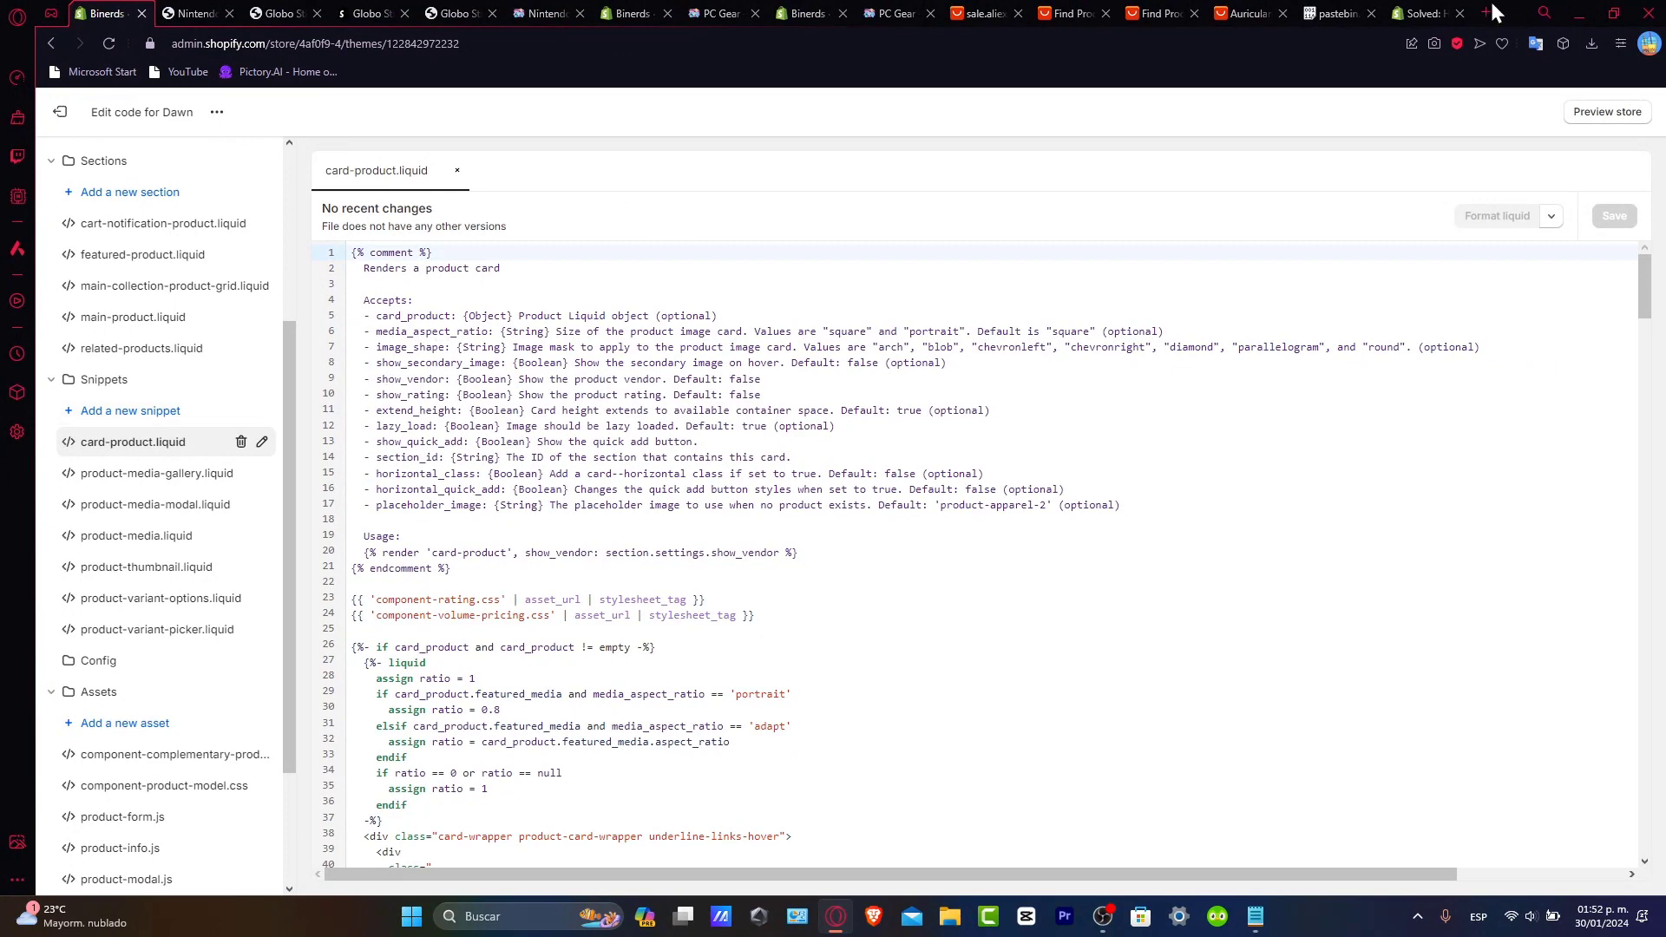
Step: Paste the forum's add-to-cart form code at the end of card-product.liquid (lines 370–374) and save
{"action": "left_click", "coordinate": [1433, 12]}
{"action": "left_click_drag", "start_coordinate": [472, 650], "coordinate": [422, 571]}
{"action": "key", "text": "ctrl+c"}
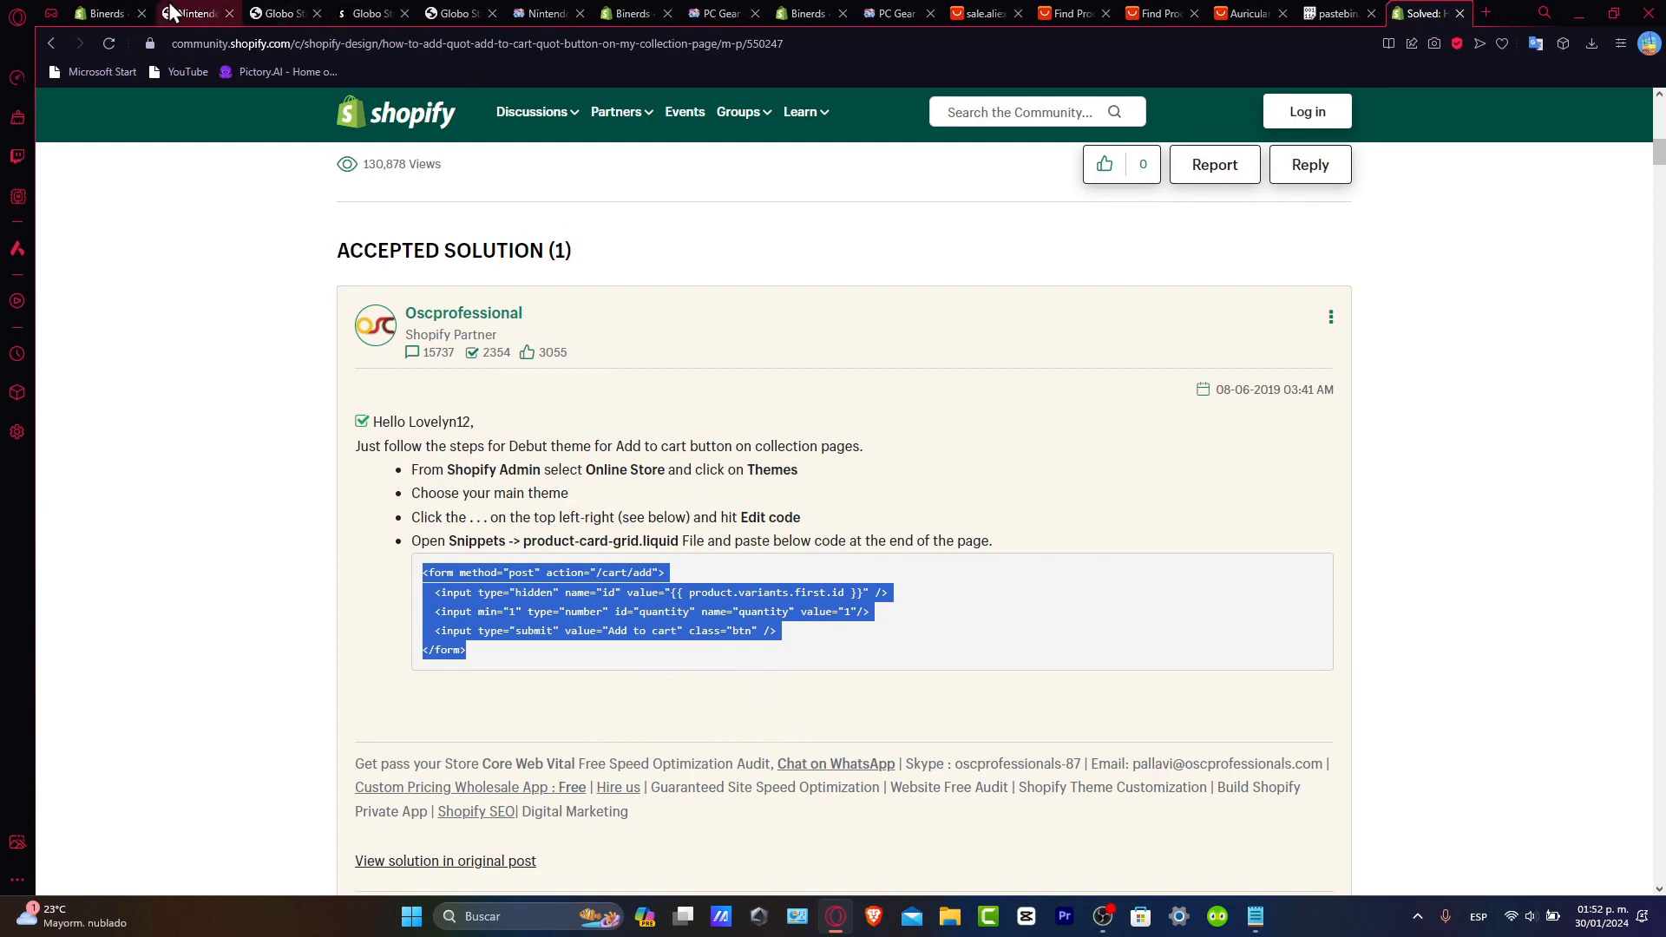
{"action": "left_click", "coordinate": [105, 13]}
{"action": "scroll", "coordinate": [902, 645], "scroll_direction": "down", "scroll_amount": 20}
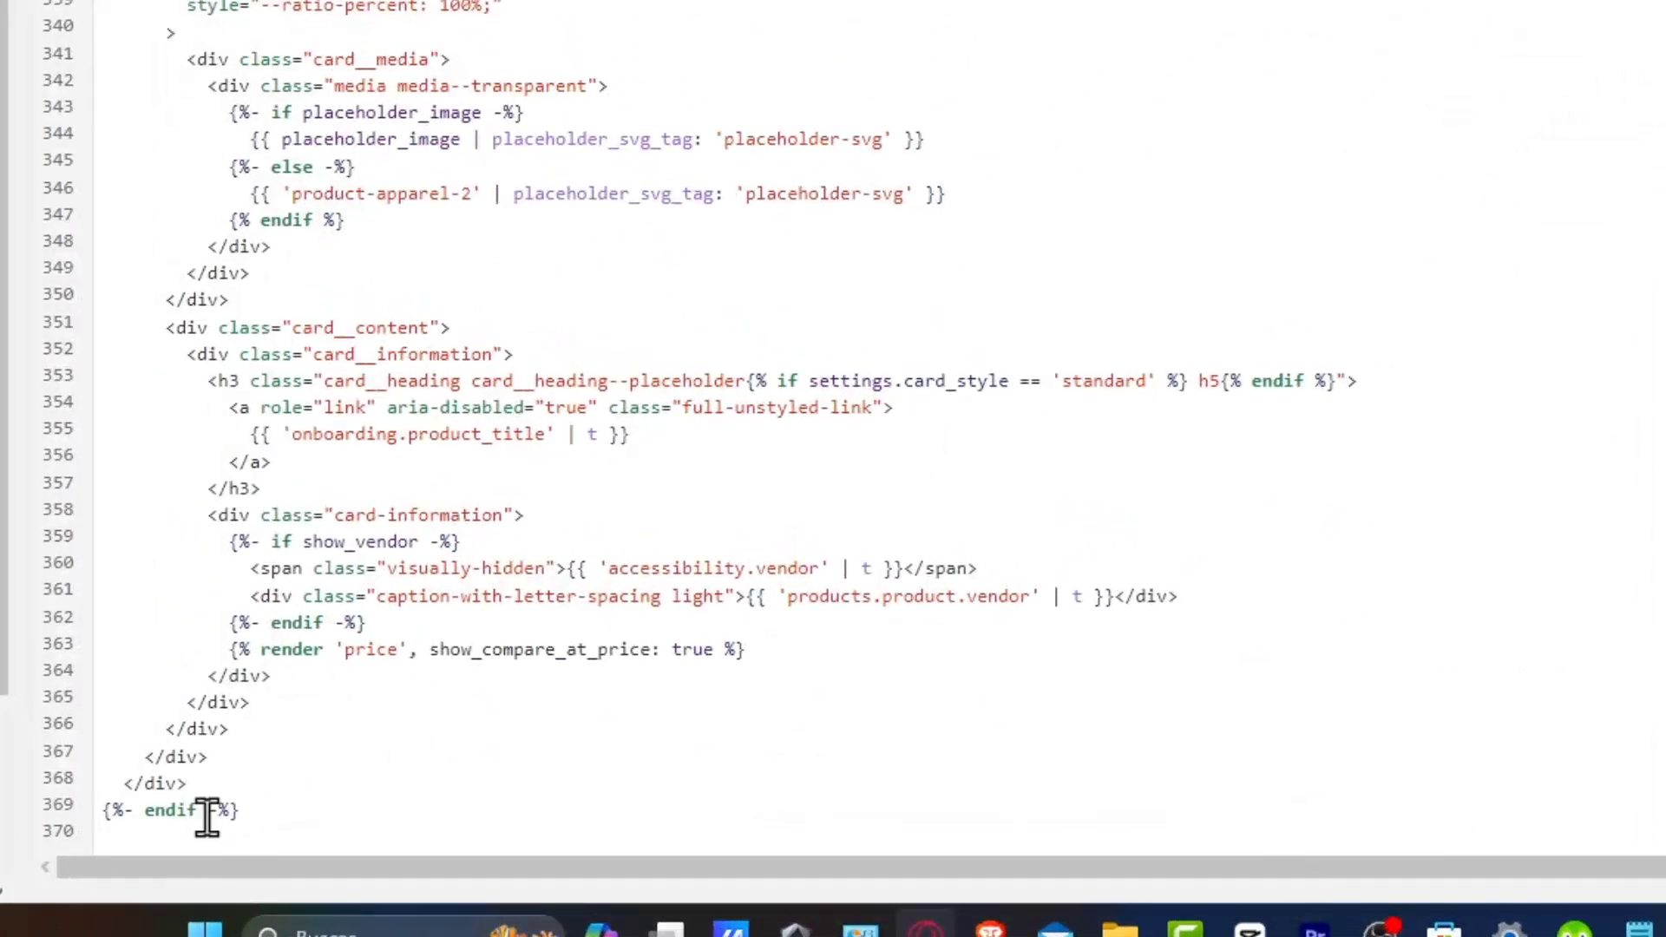
{"action": "left_click", "coordinate": [171, 833]}
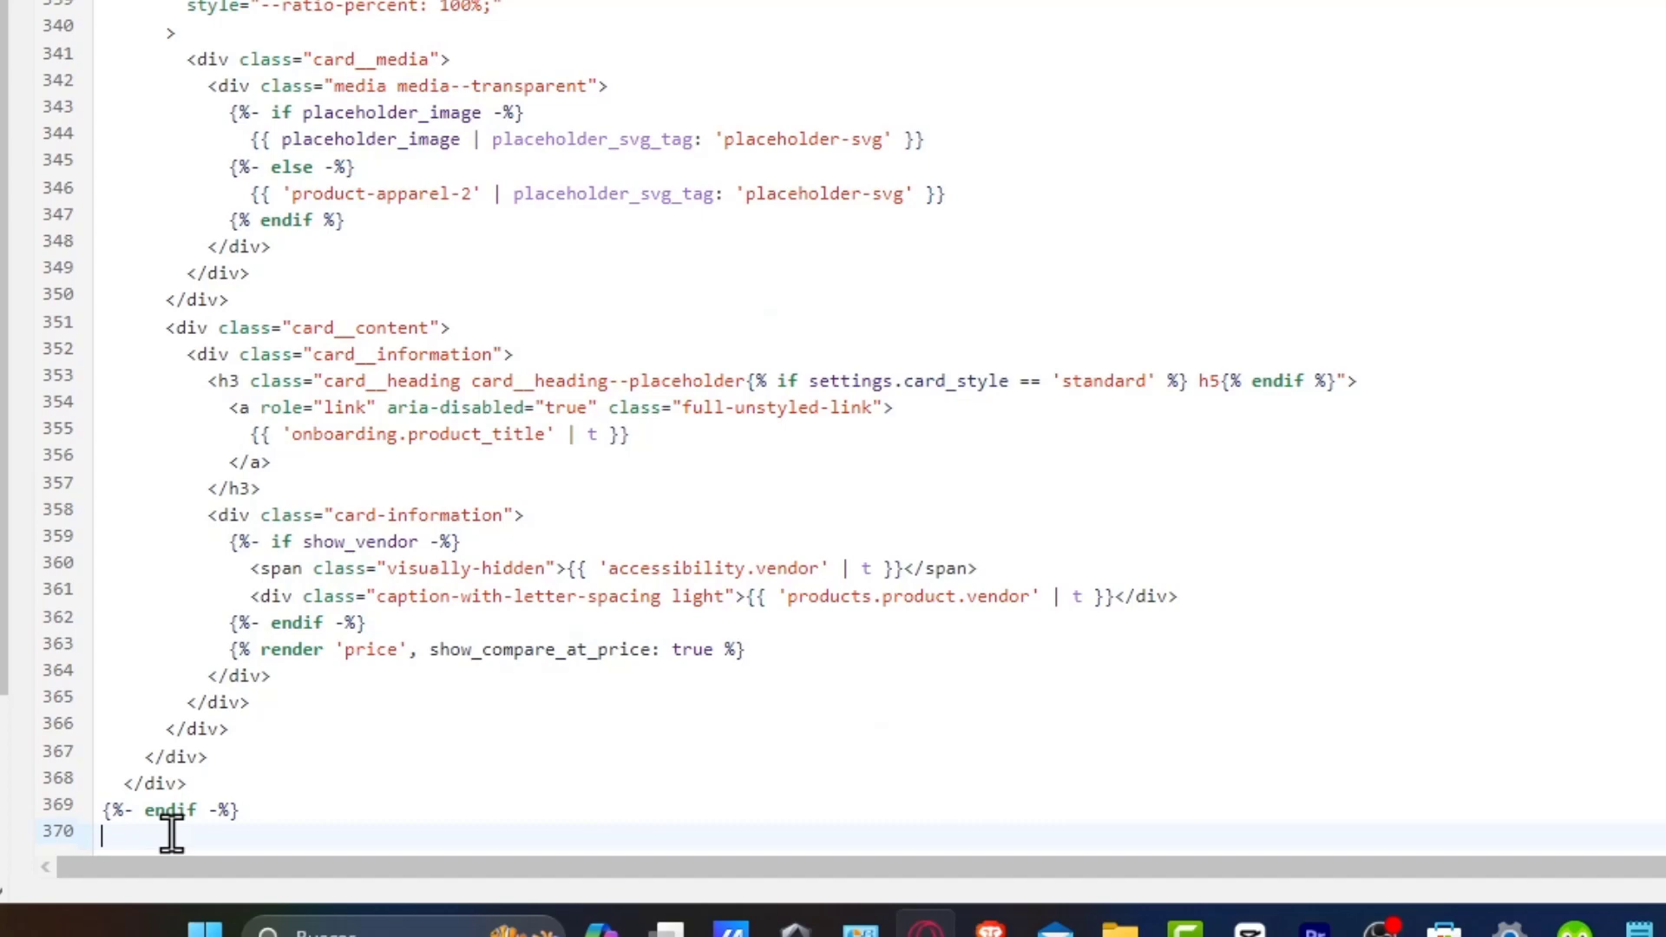
{"action": "key", "text": "ctrl+v"}
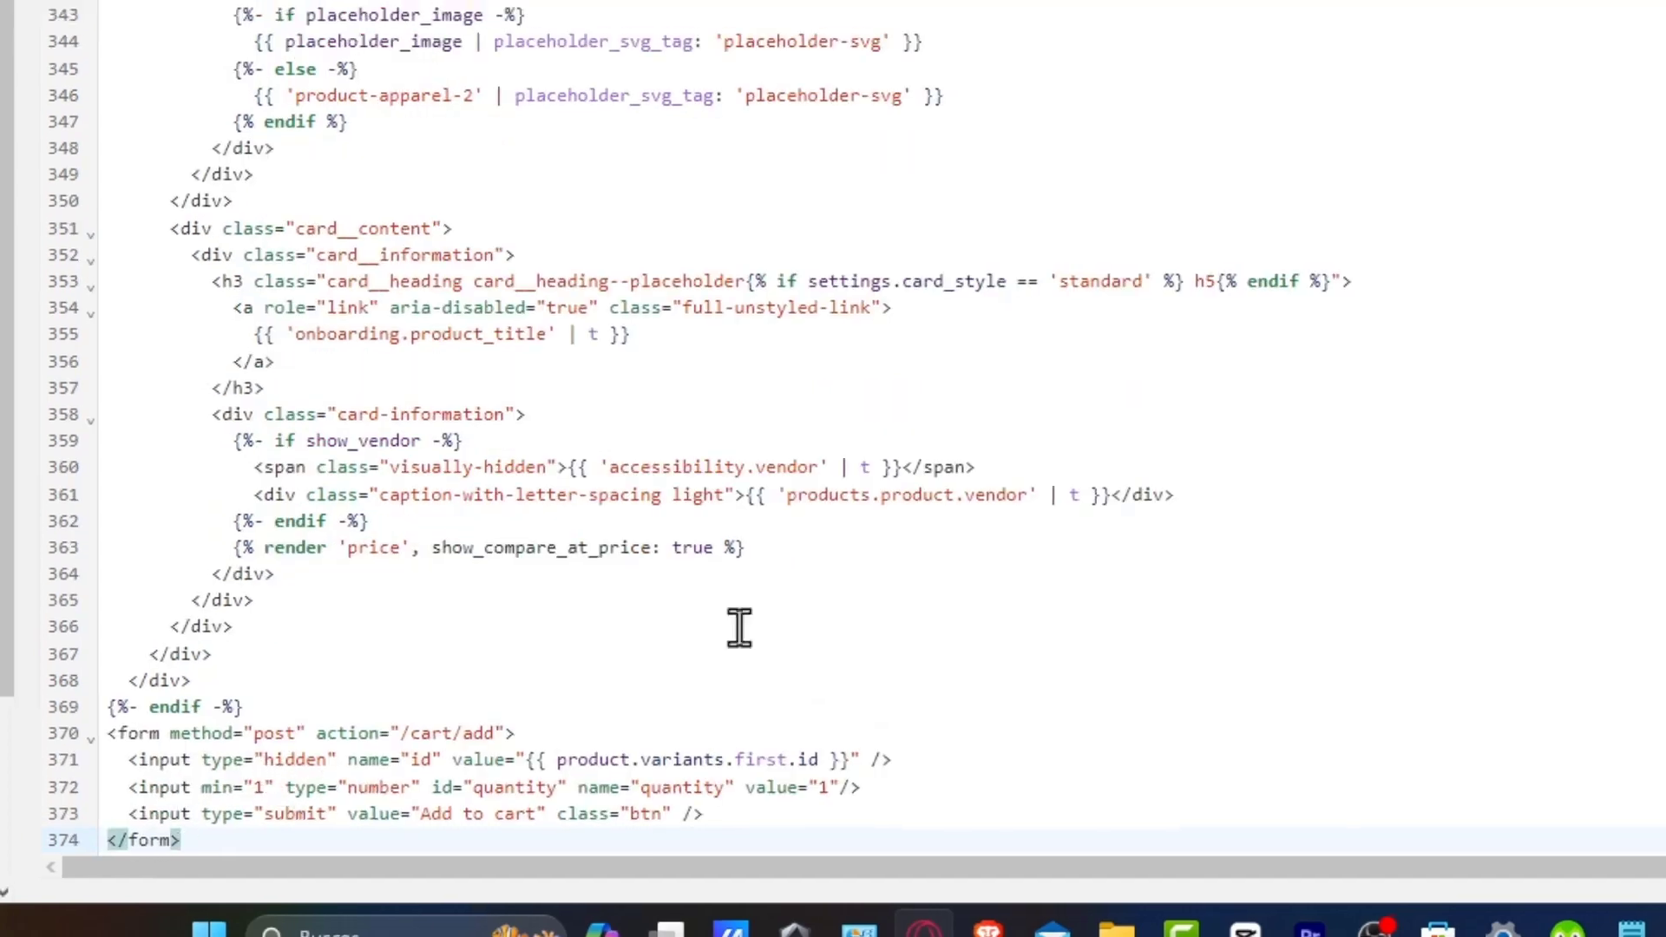
{"action": "left_click", "coordinate": [1610, 218]}
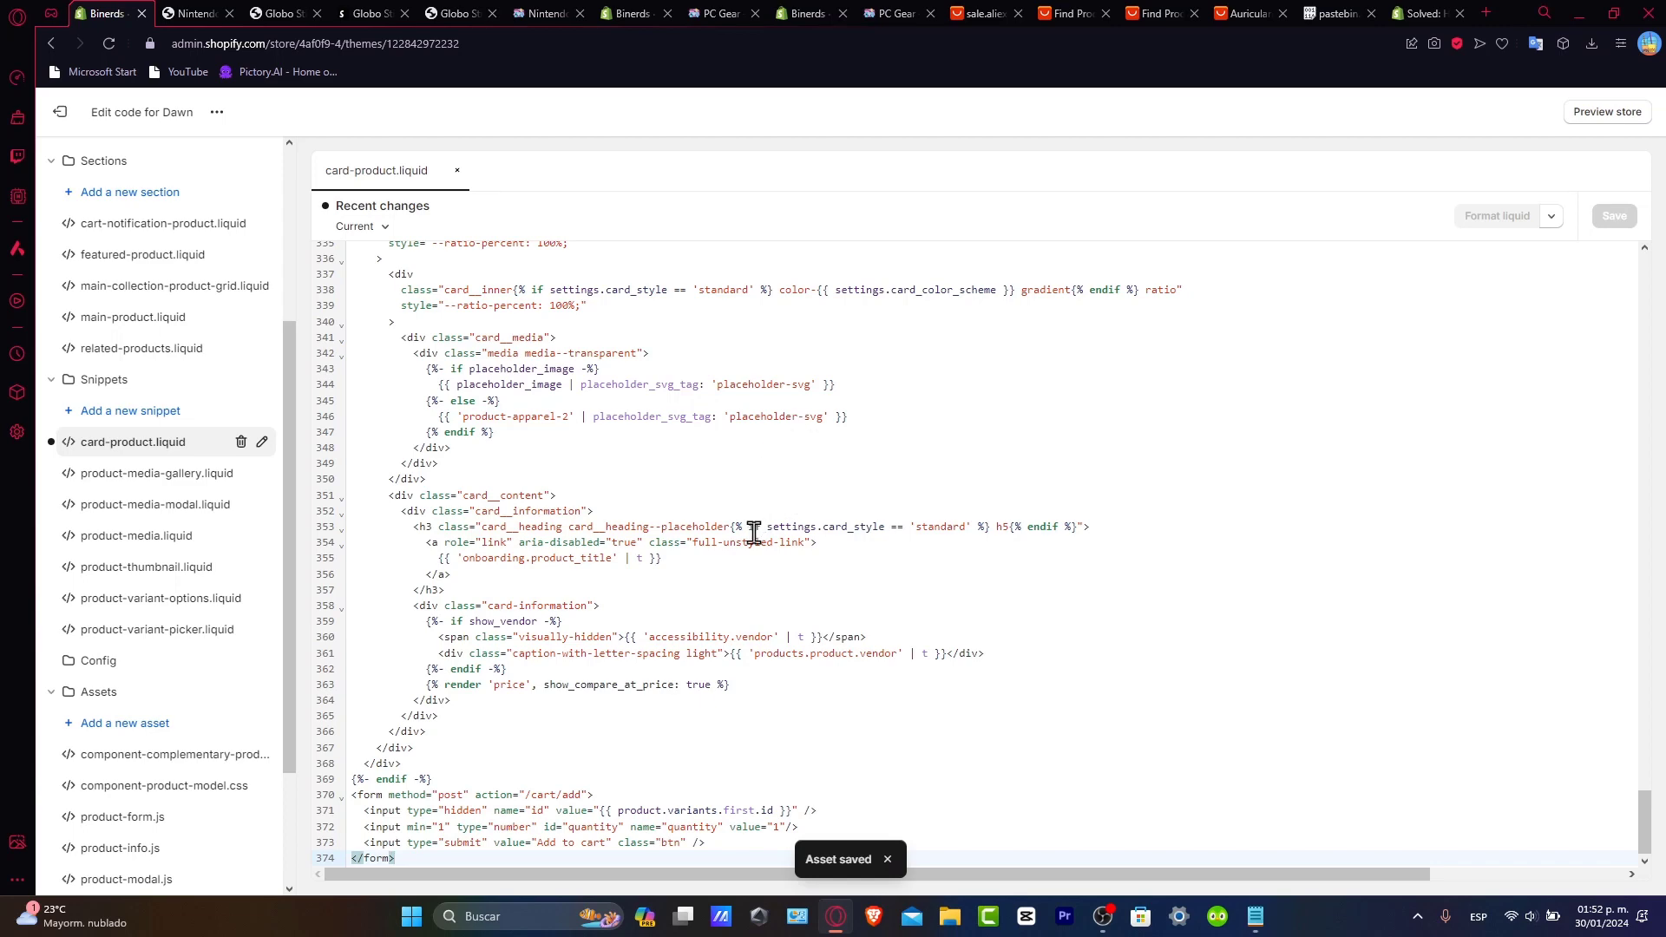
Step: Check that PC Gear collection products now show a quantity box and Add to cart button
{"action": "left_click", "coordinate": [382, 12]}
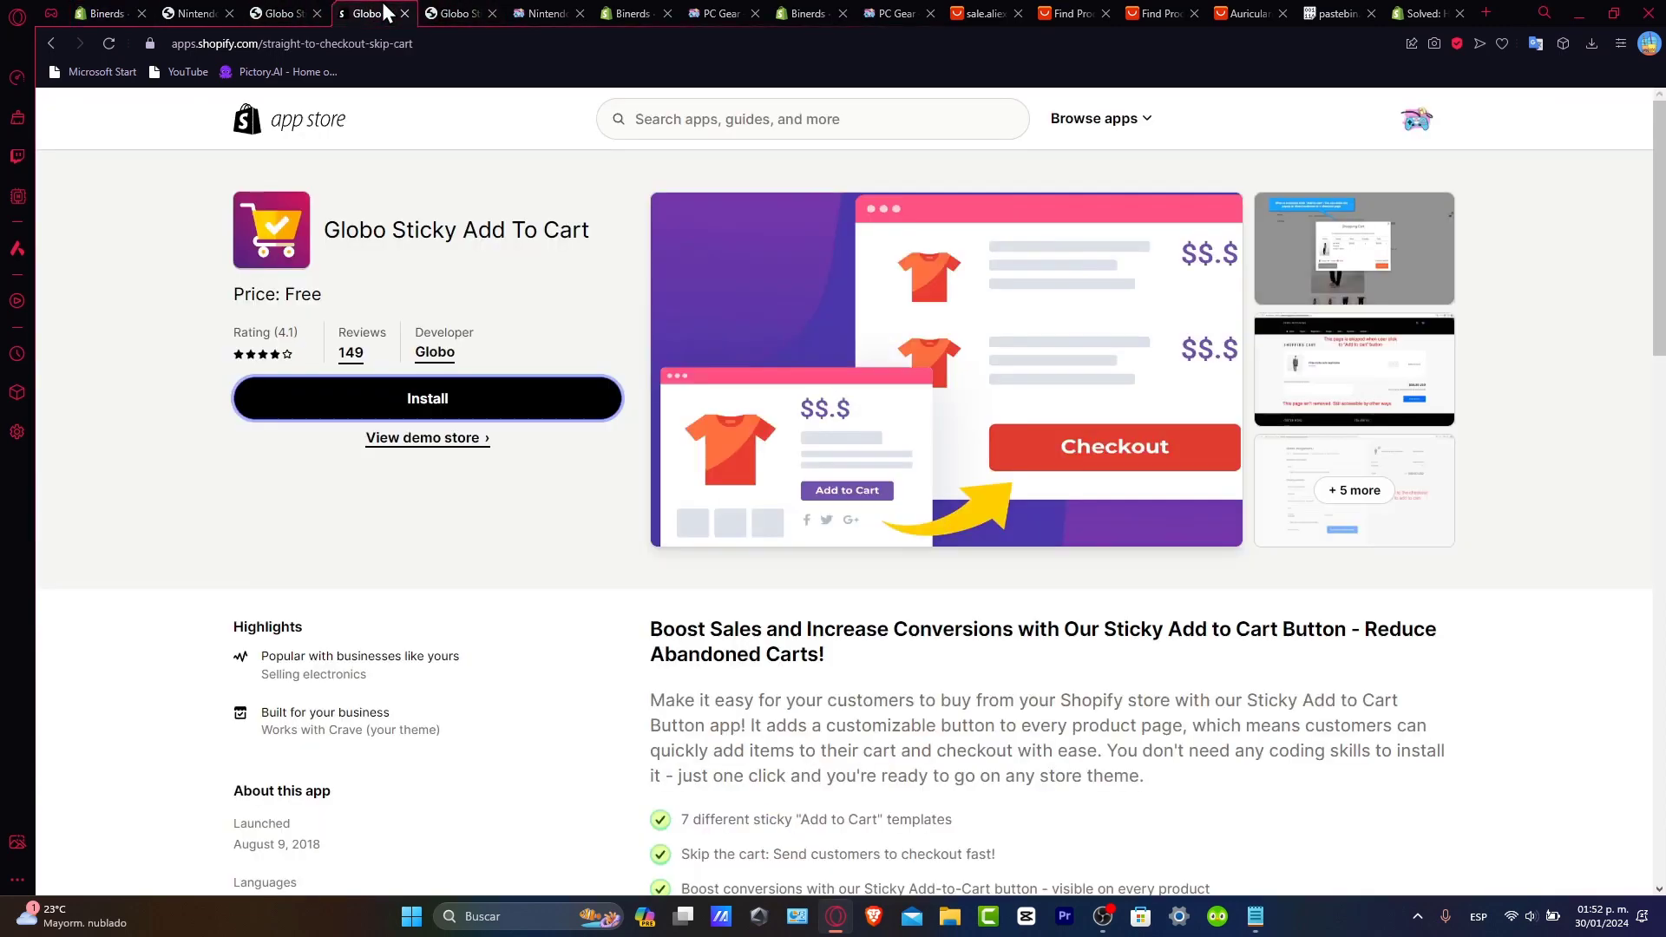
{"action": "left_click", "coordinate": [537, 12]}
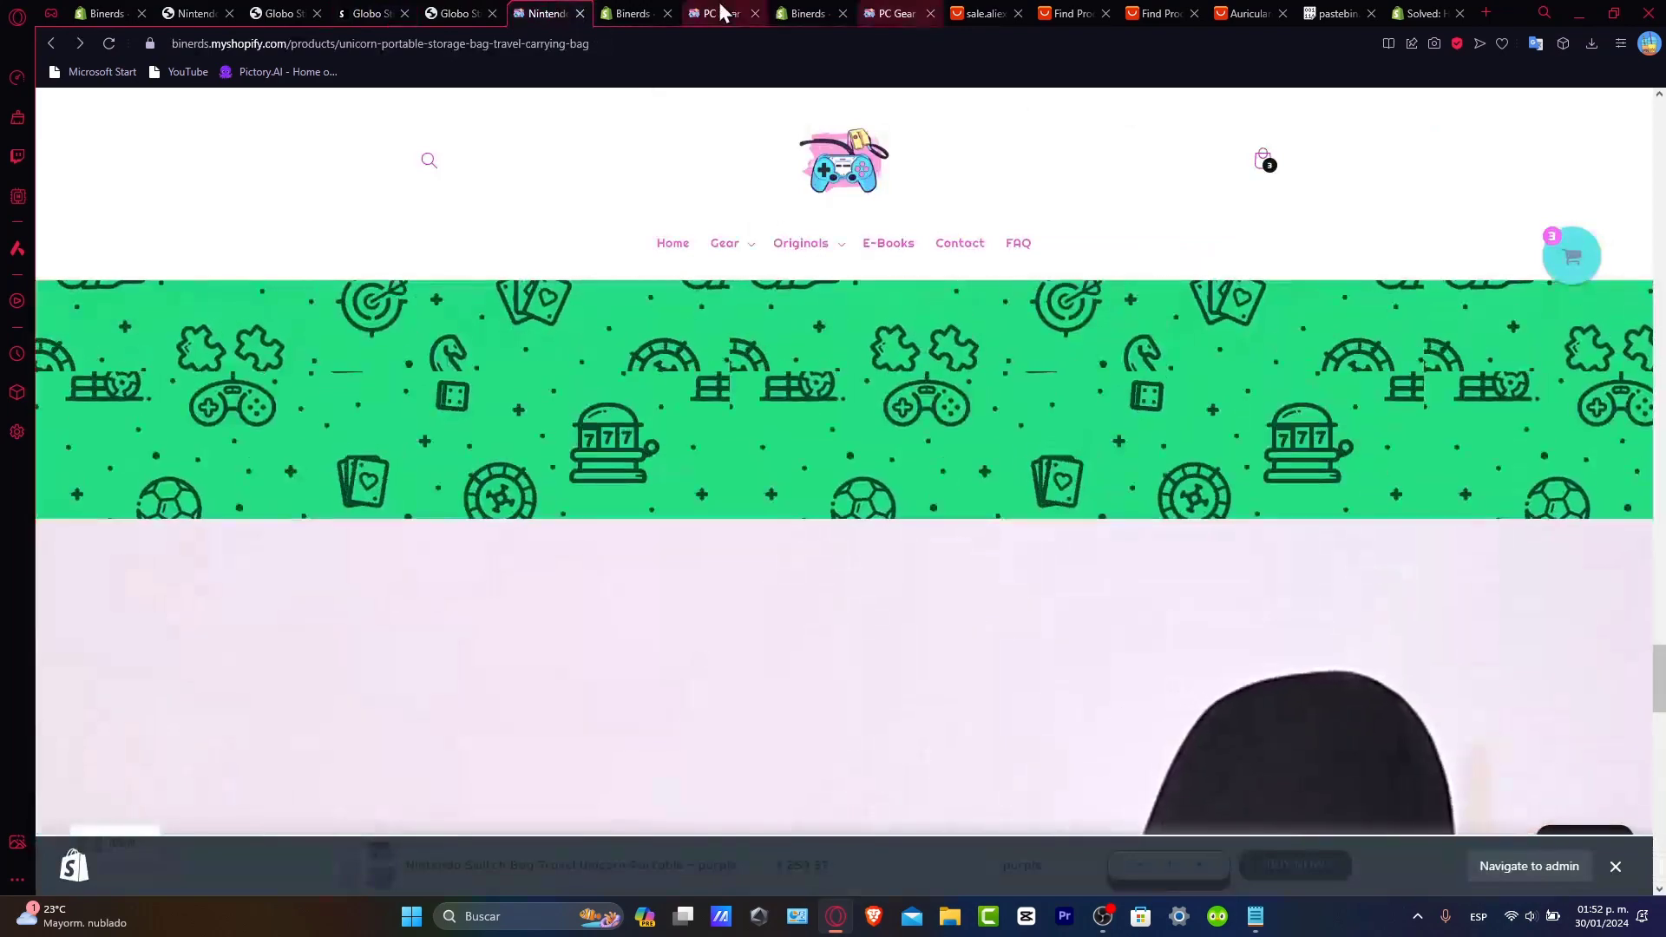
{"action": "left_click", "coordinate": [897, 13]}
{"action": "scroll", "coordinate": [1065, 444], "scroll_direction": "up", "scroll_amount": 10}
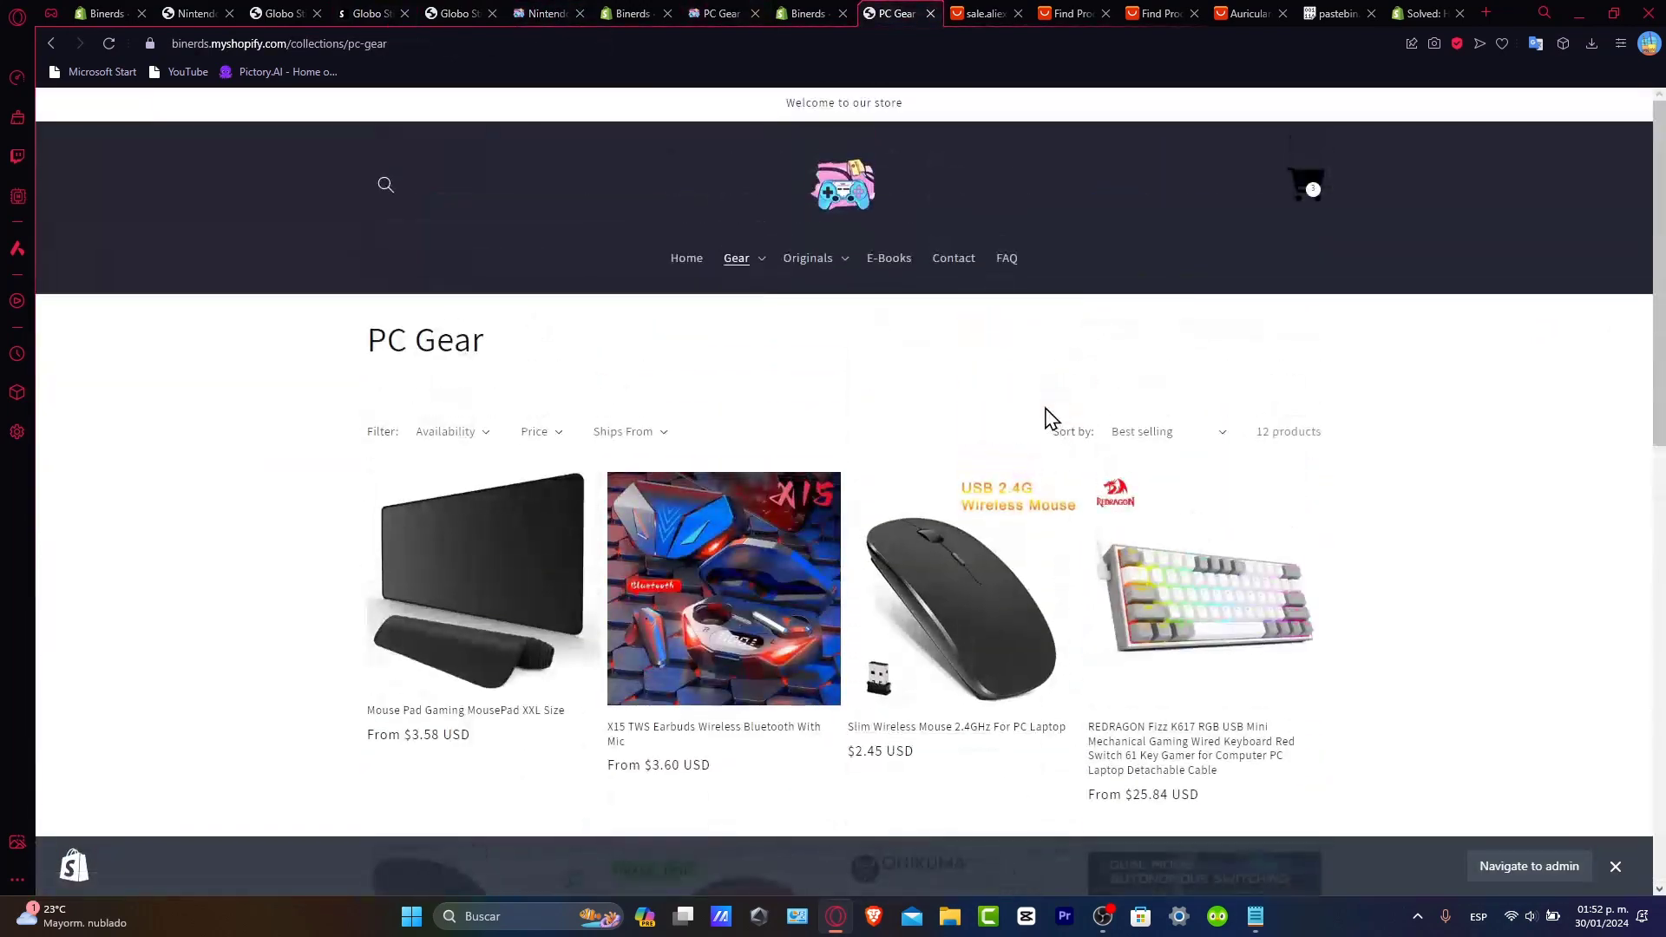
{"action": "scroll", "coordinate": [1052, 419], "scroll_direction": "down", "scroll_amount": 3}
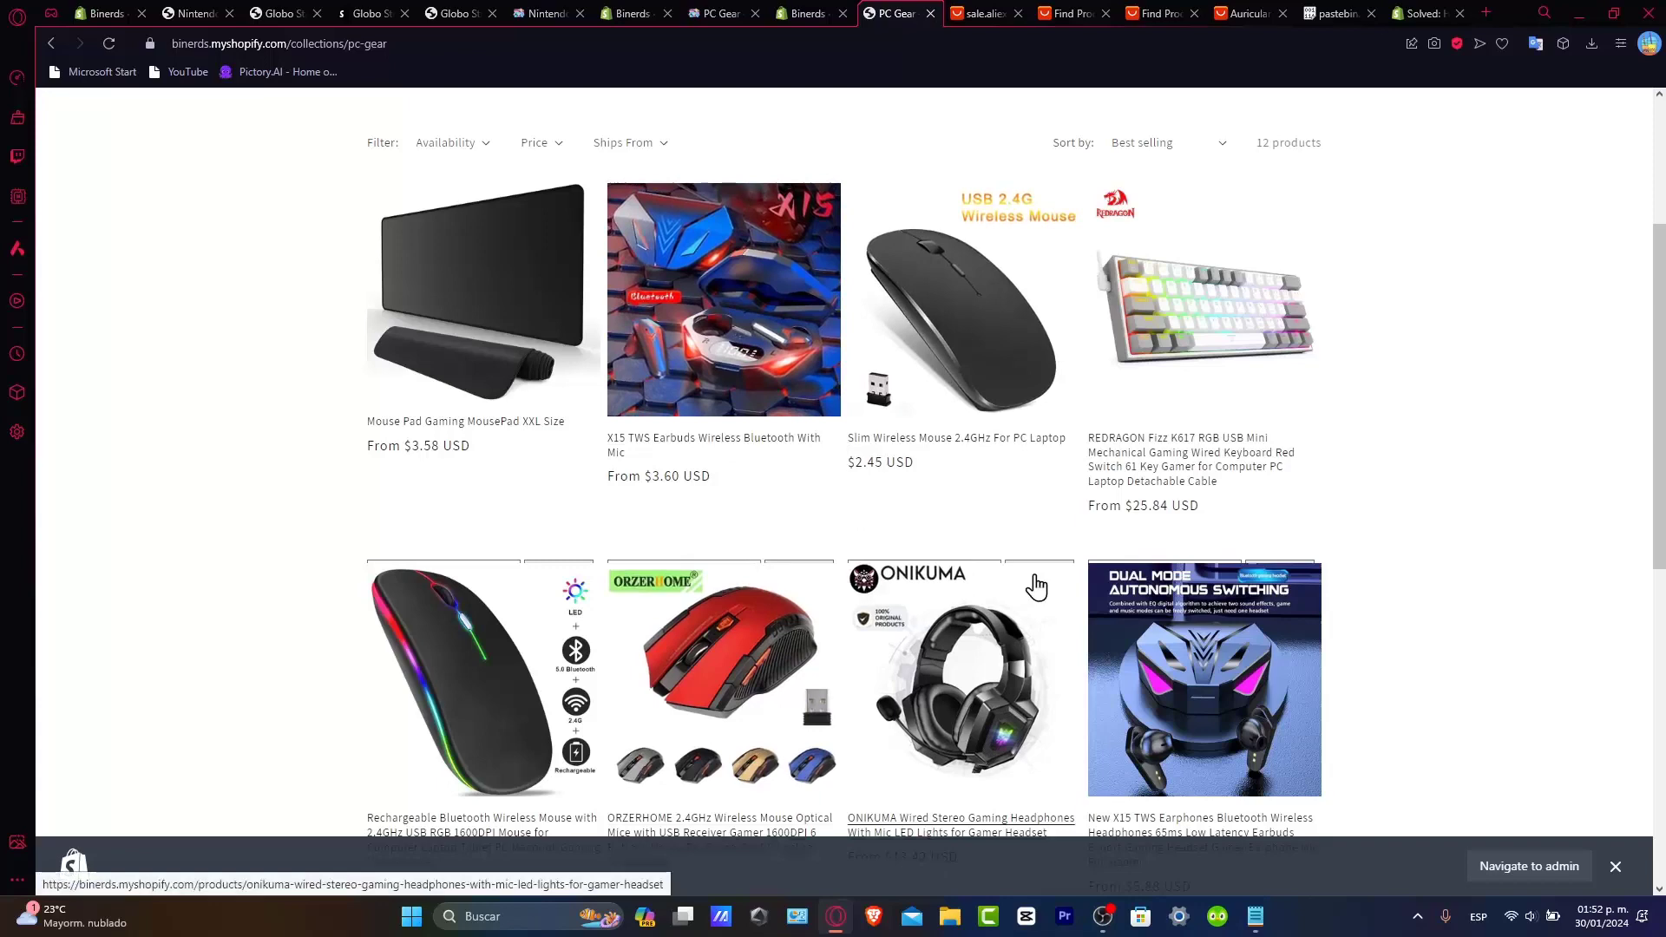
{"action": "scroll", "coordinate": [1037, 587], "scroll_direction": "down", "scroll_amount": 3}
{"action": "scroll", "coordinate": [818, 662], "scroll_direction": "down", "scroll_amount": 4}
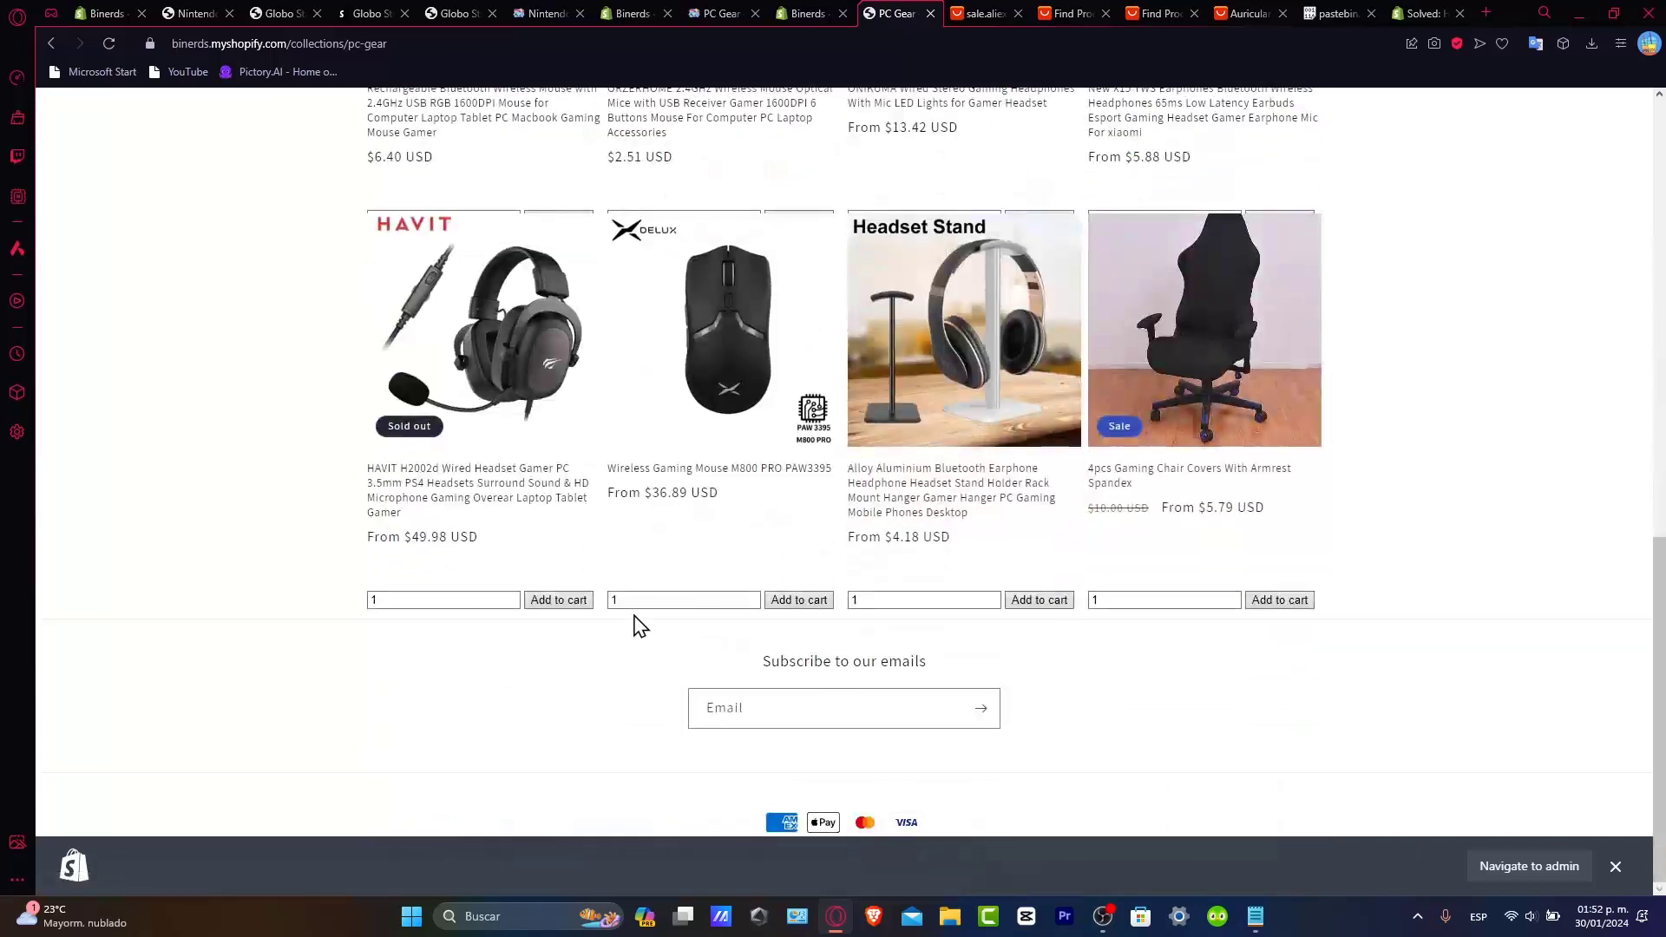
{"action": "left_click", "coordinate": [413, 599]}
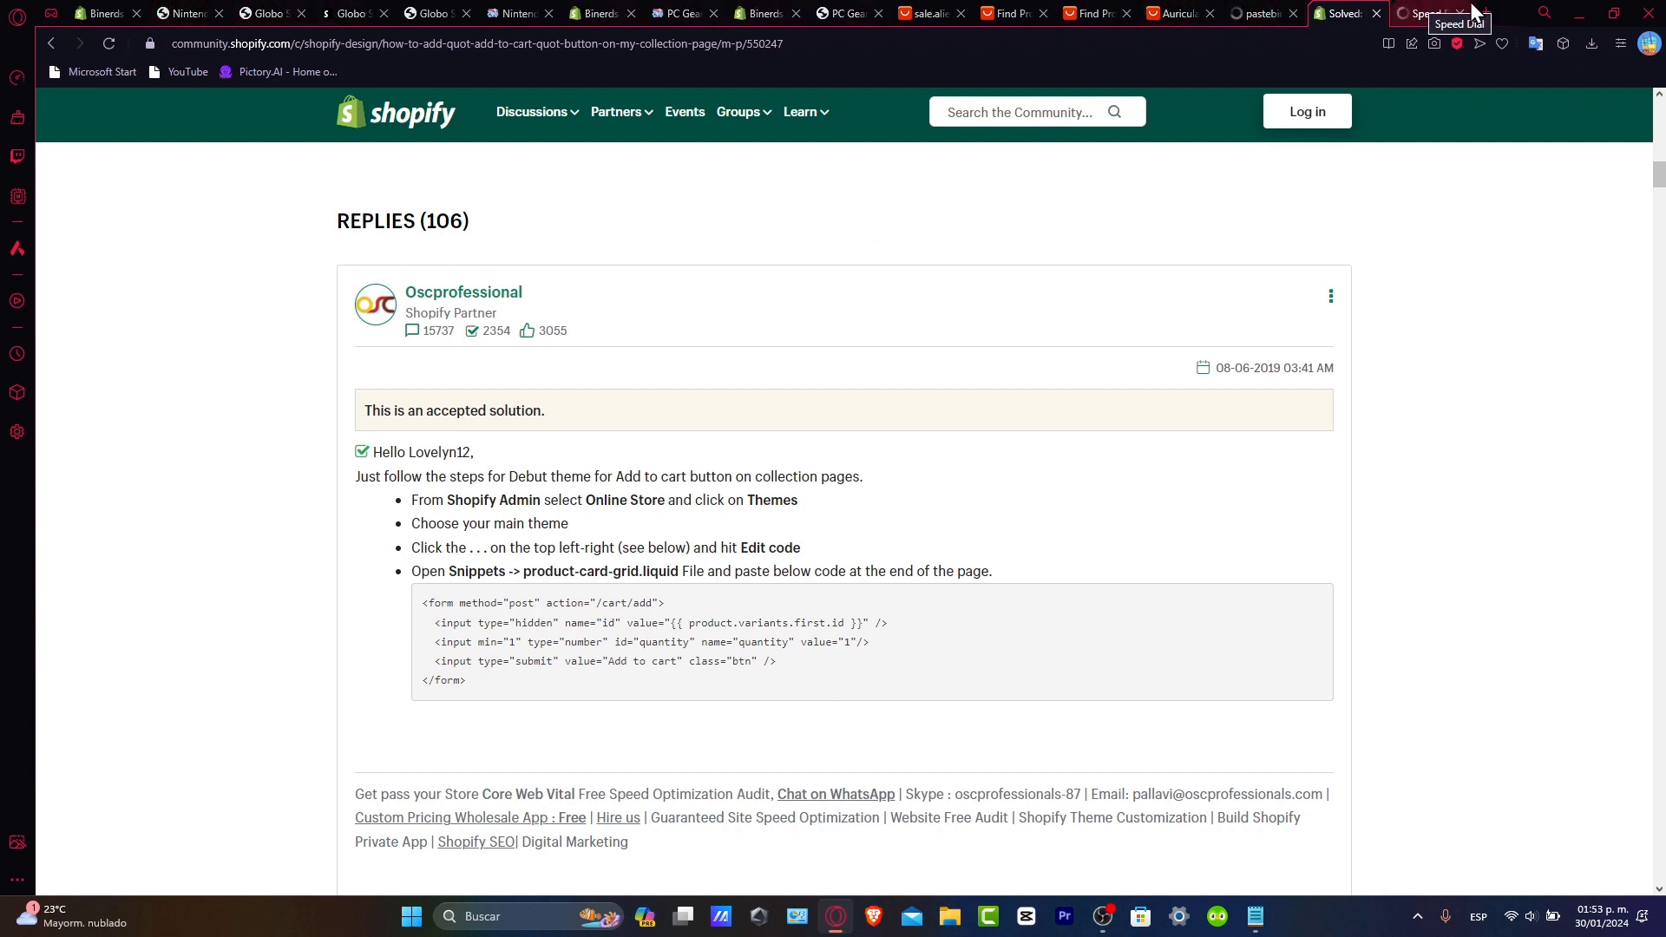
Step: Scroll through the PC Gear collection products in the other storefront tab
{"action": "left_click", "coordinate": [1262, 13]}
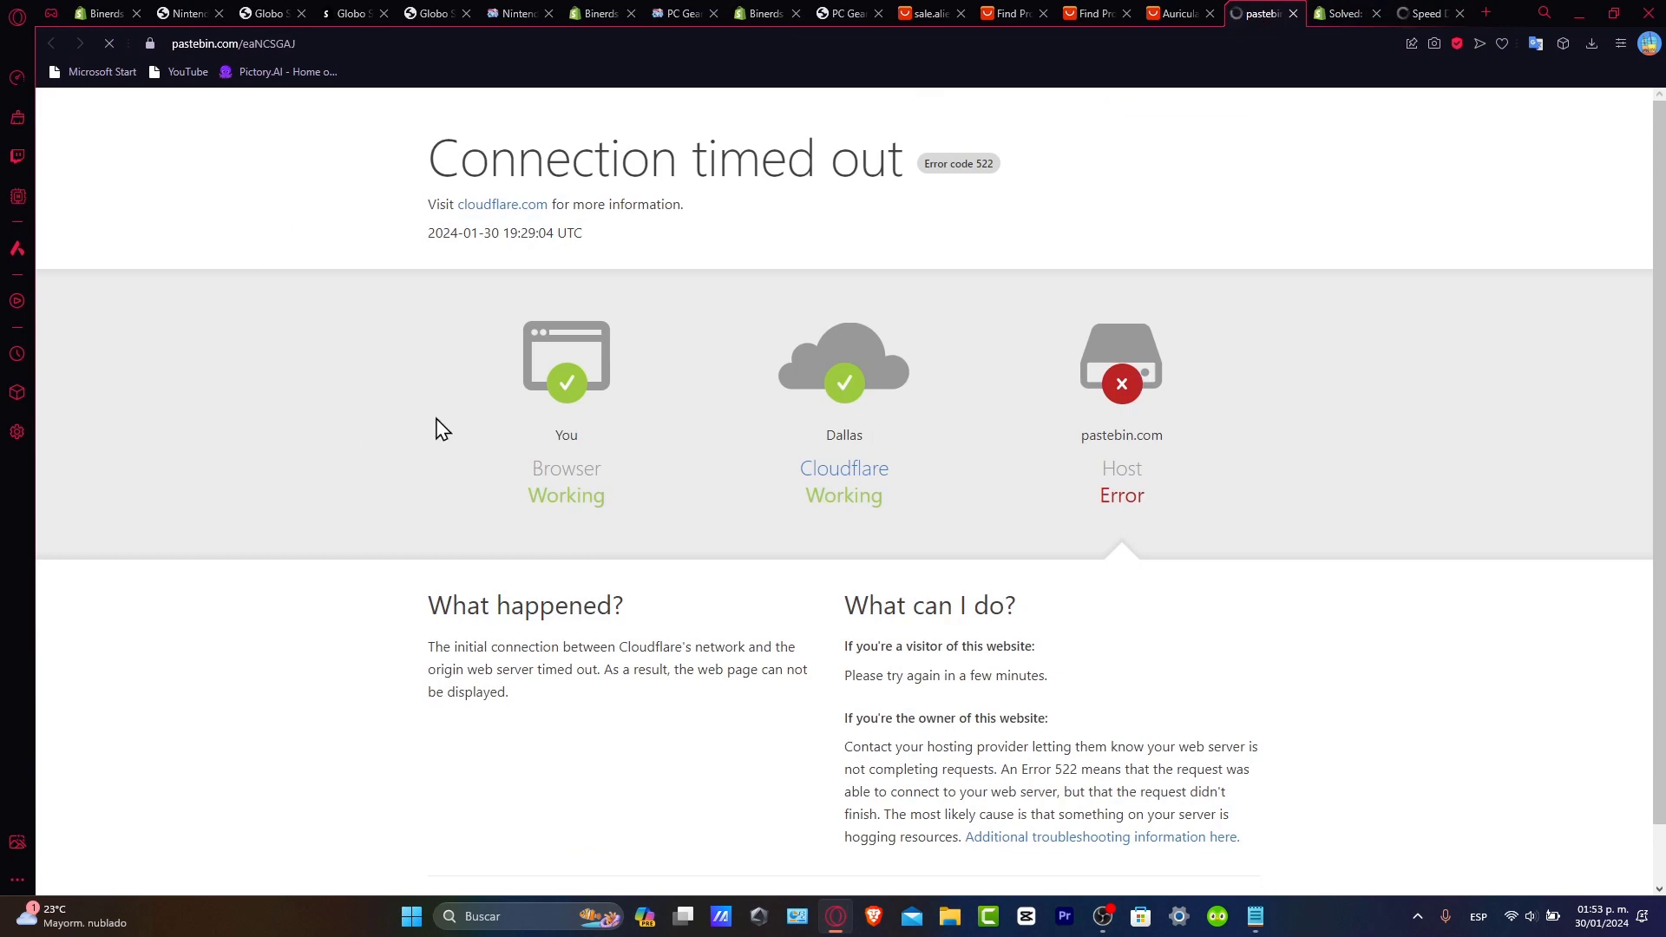
{"action": "left_click", "coordinate": [685, 13]}
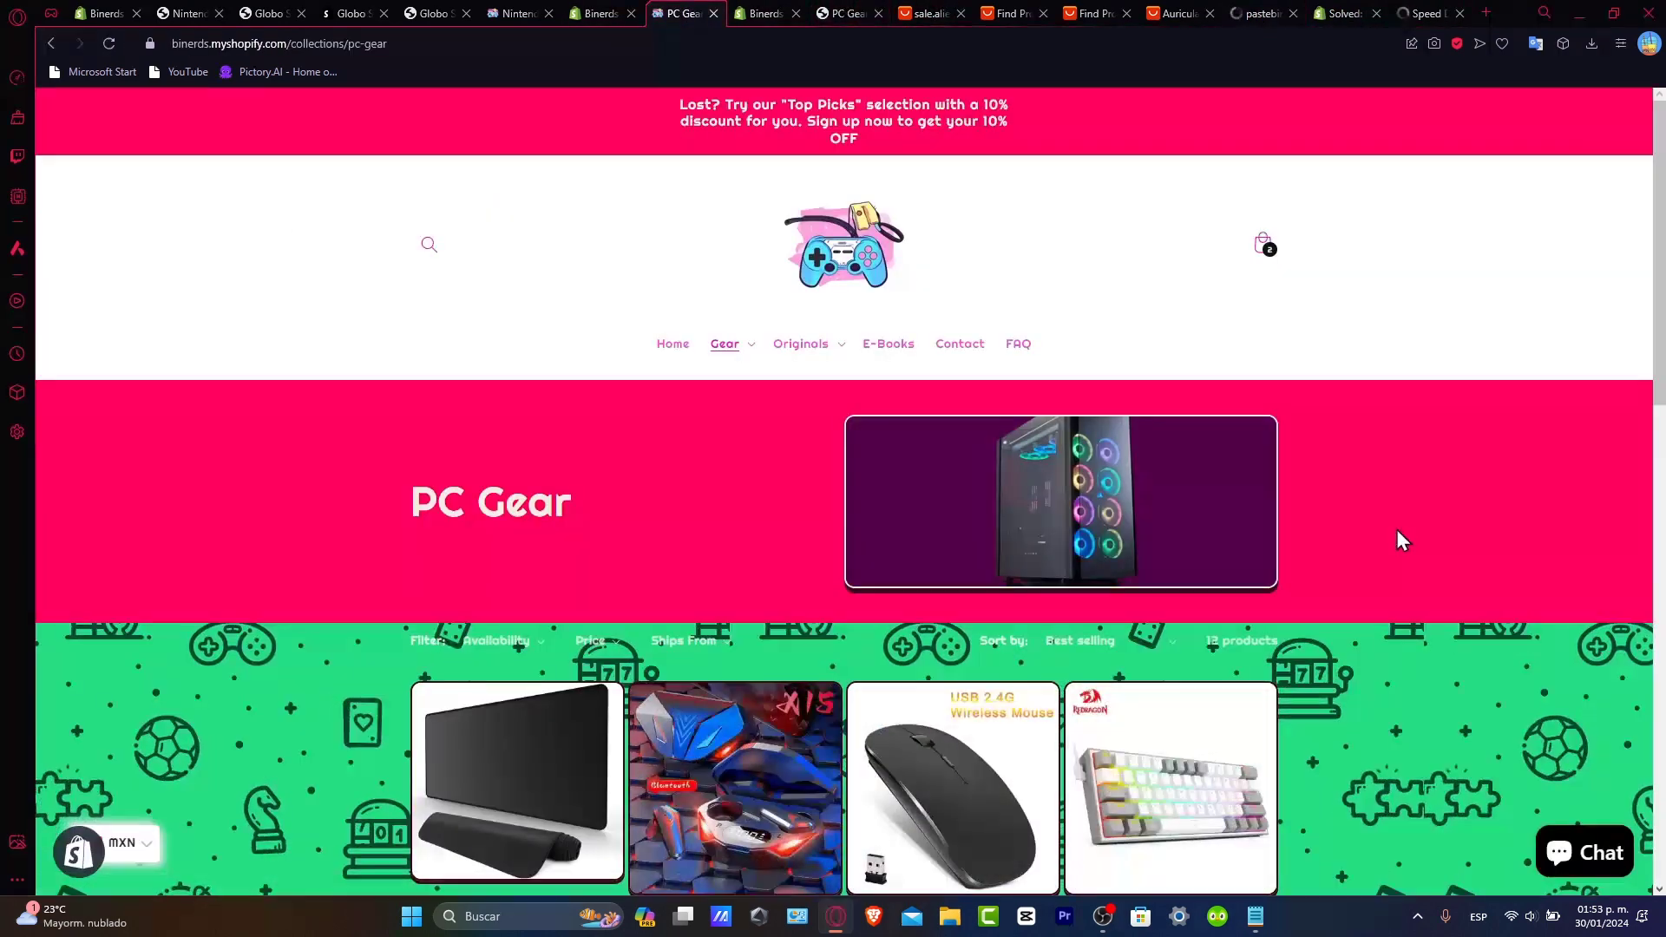
{"action": "scroll", "coordinate": [1396, 531], "scroll_direction": "down", "scroll_amount": 3}
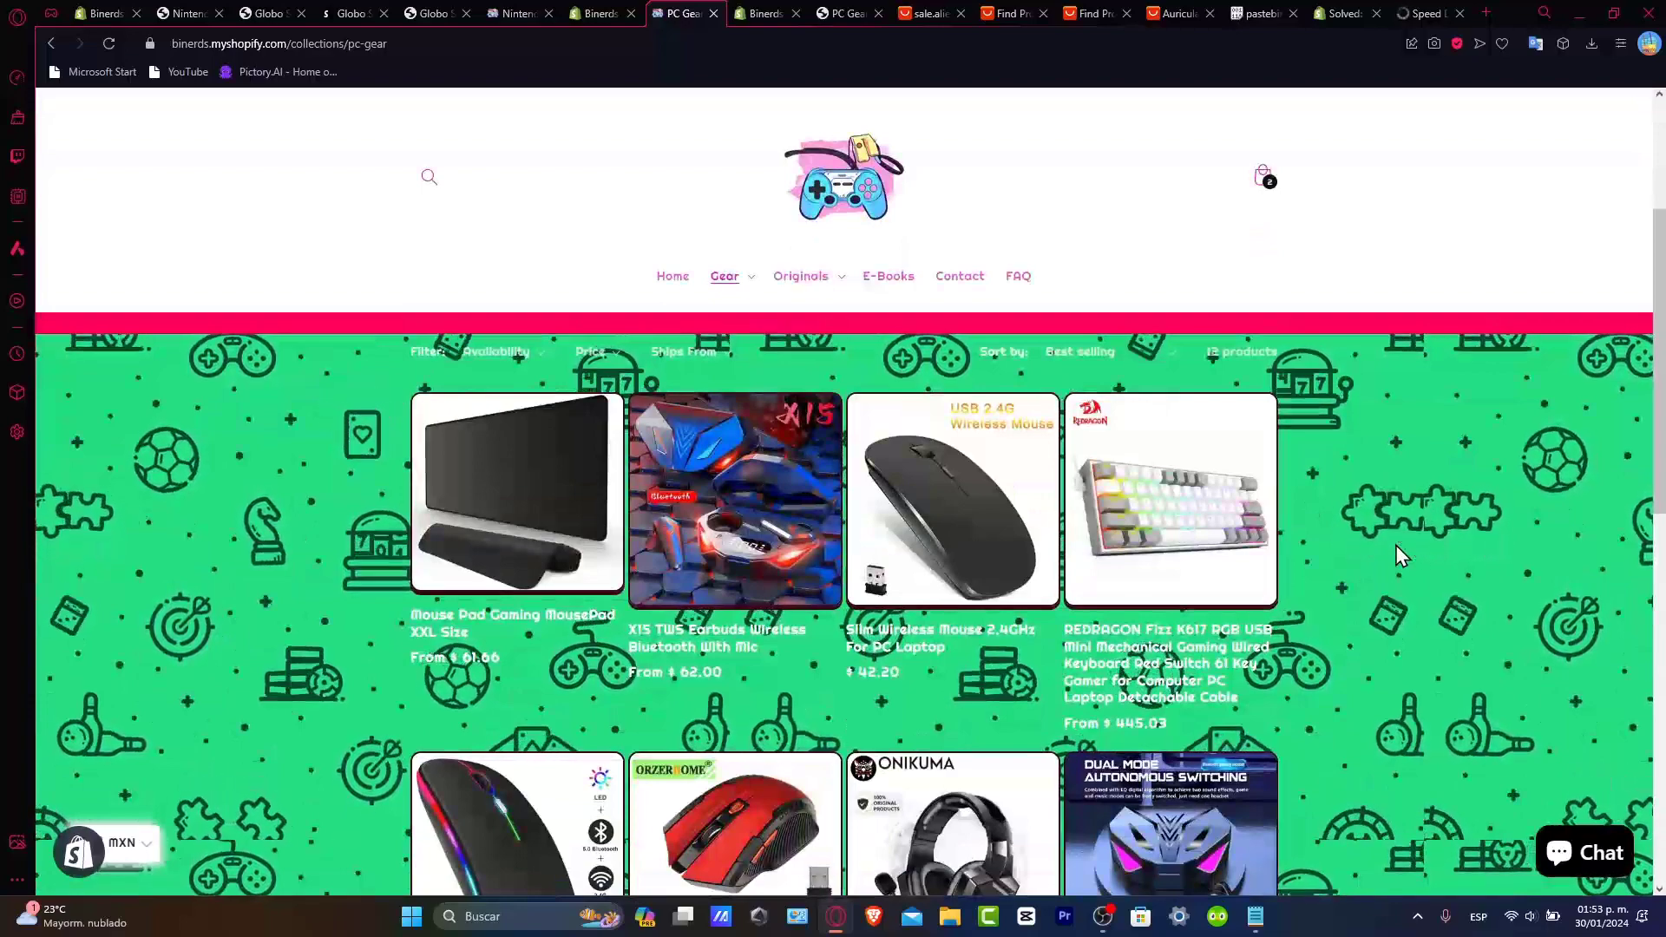
{"action": "scroll", "coordinate": [1395, 544], "scroll_direction": "down", "scroll_amount": 3}
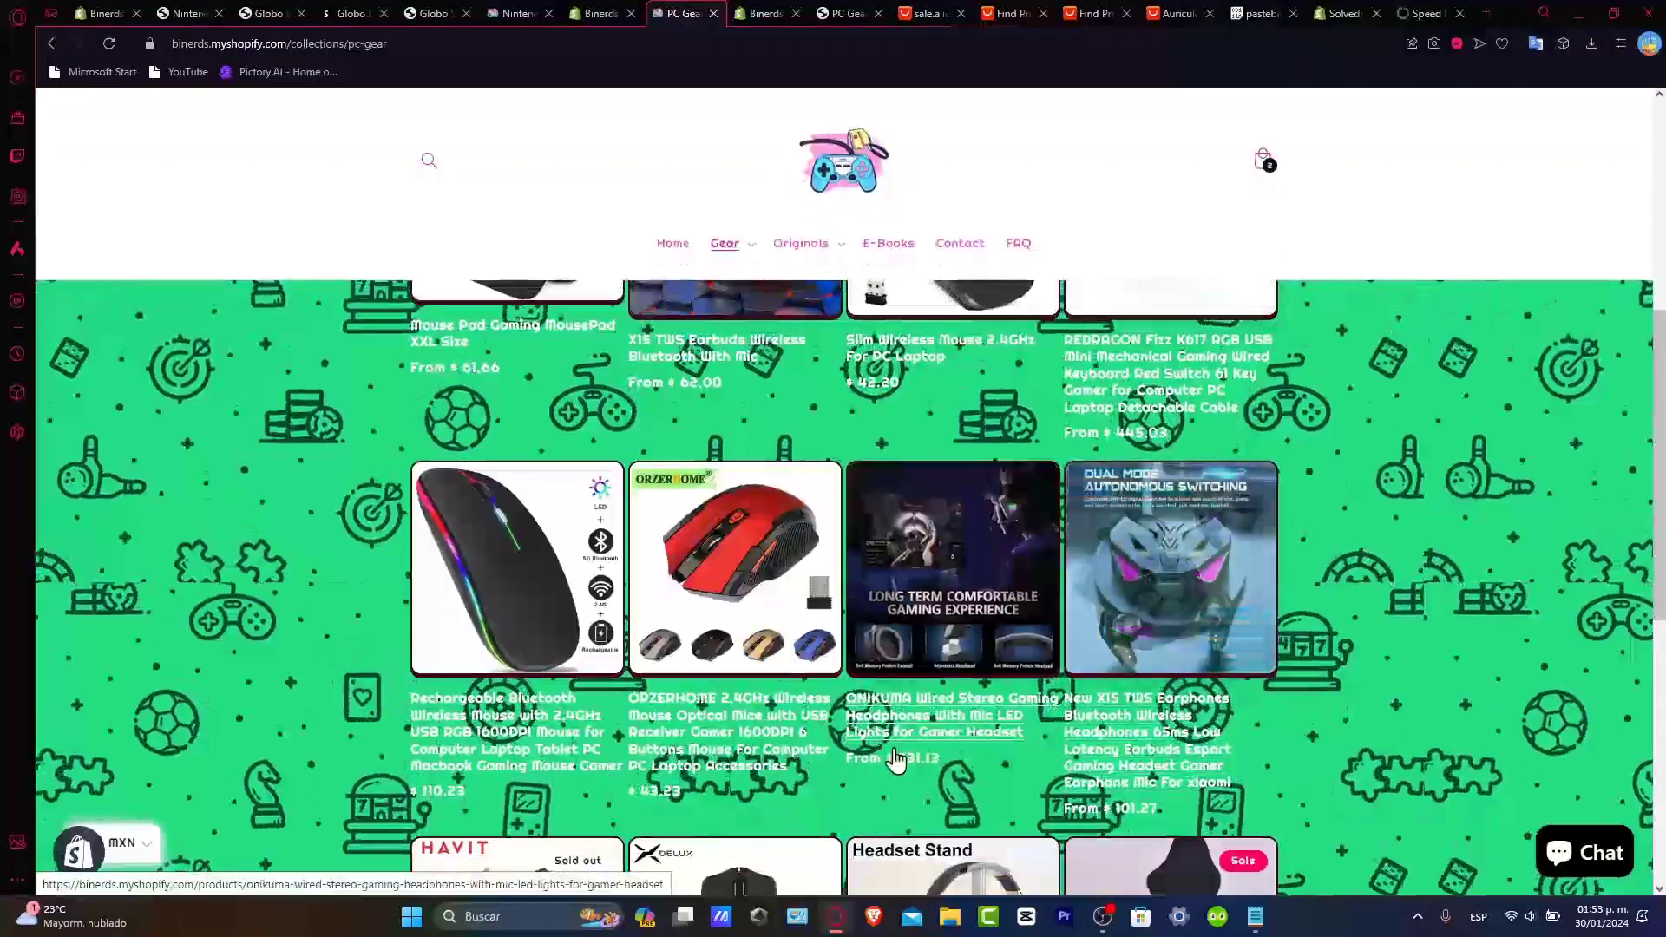
{"action": "scroll", "coordinate": [992, 649], "scroll_direction": "up", "scroll_amount": 1}
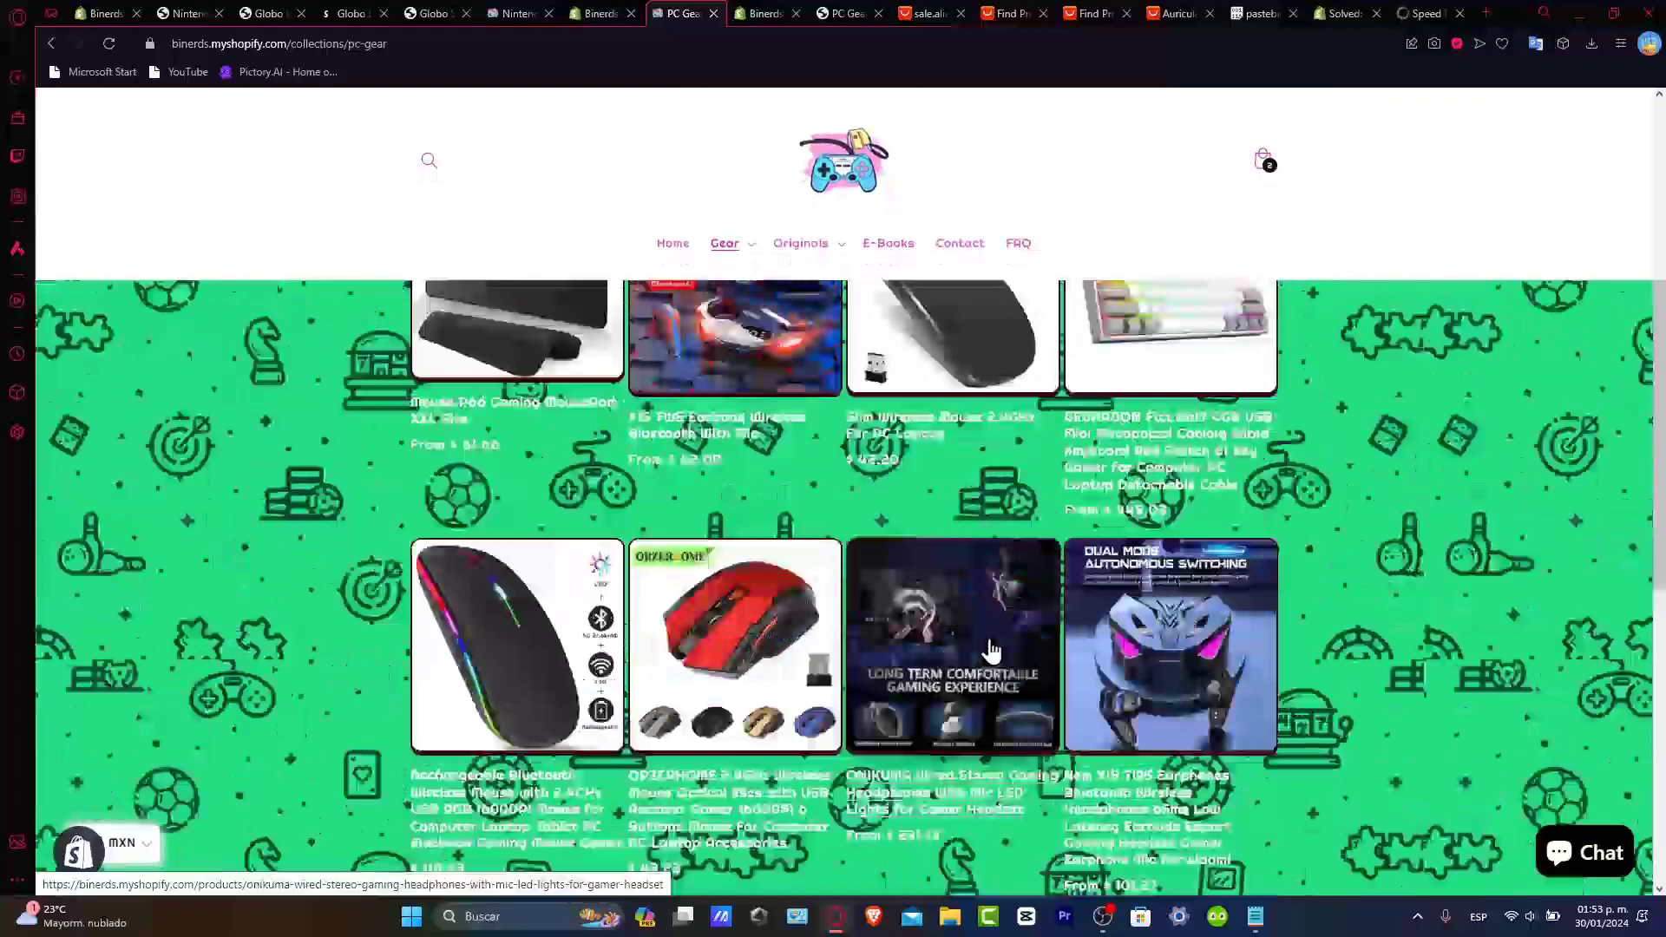
{"action": "scroll", "coordinate": [991, 649], "scroll_direction": "up", "scroll_amount": 5}
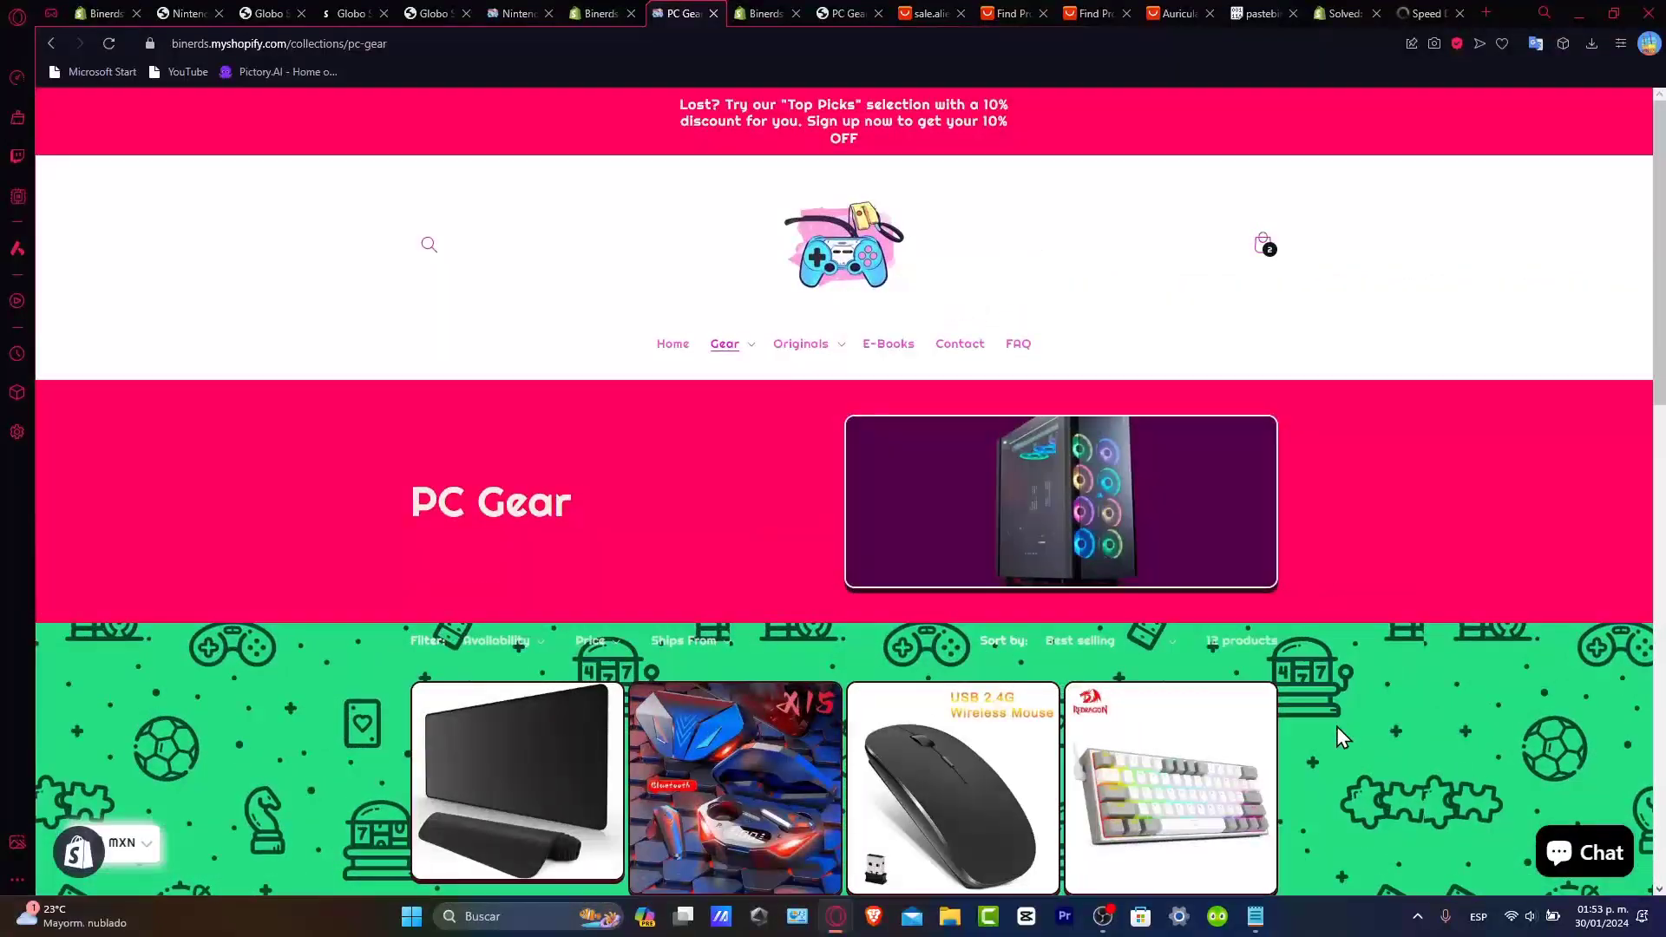
{"action": "scroll", "coordinate": [1336, 727], "scroll_direction": "down", "scroll_amount": 5}
Step: Return to the PC Gear collection tab and scroll down to the products' quantity boxes and Add to cart buttons
{"action": "left_click", "coordinate": [500, 11]}
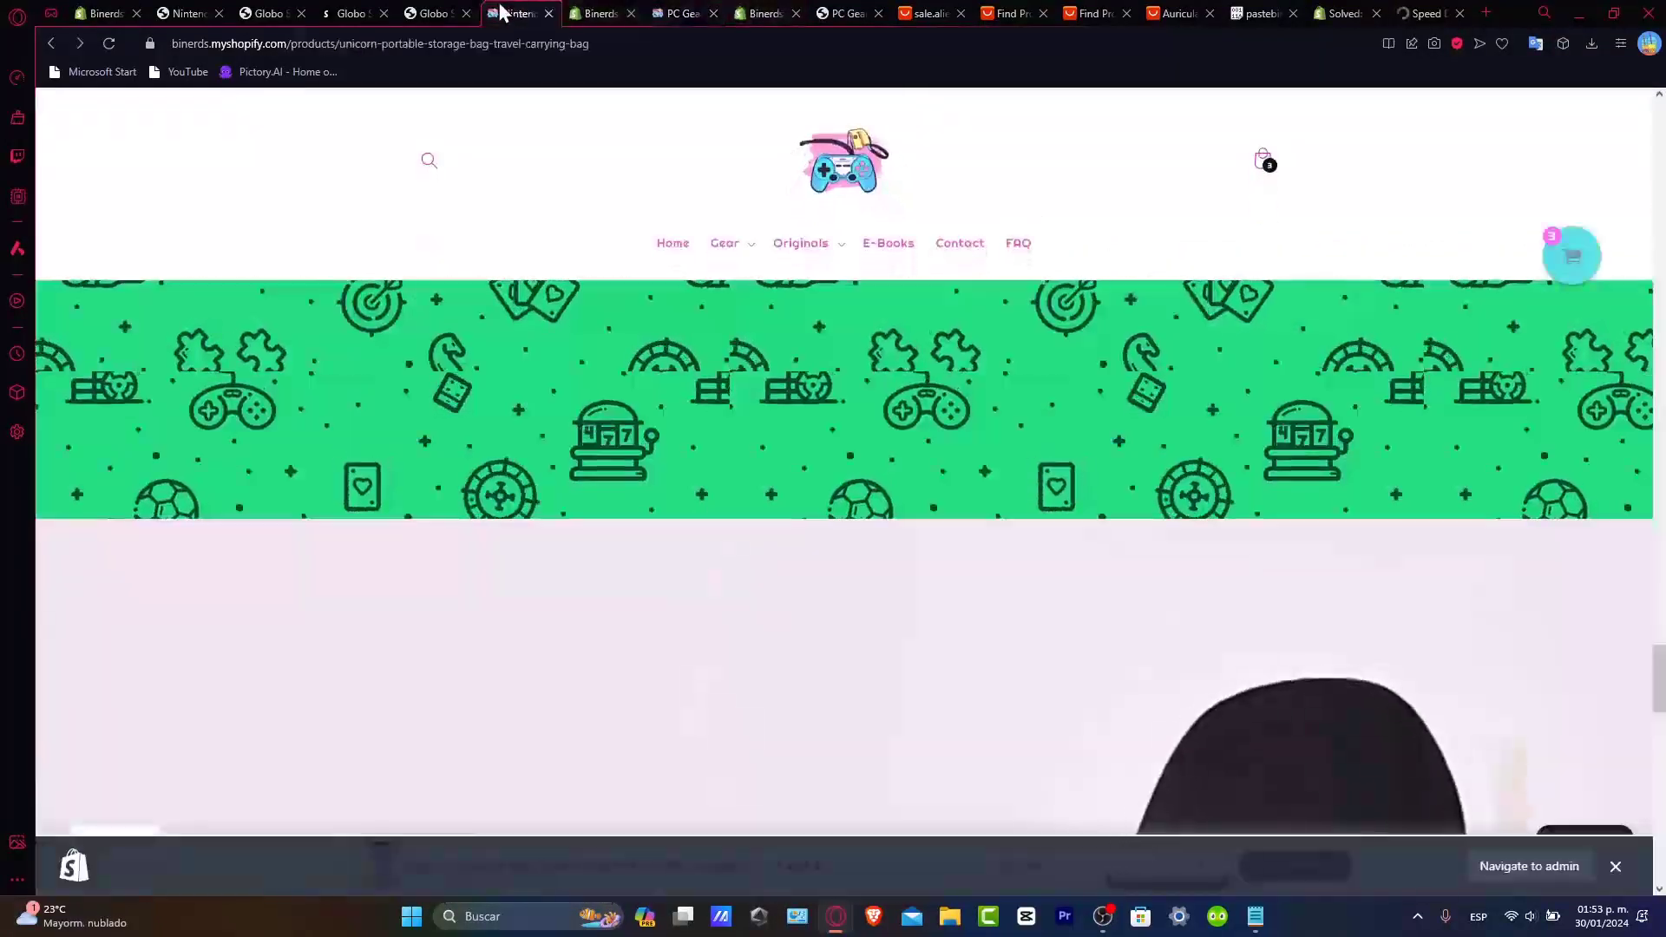
{"action": "left_click", "coordinate": [271, 12]}
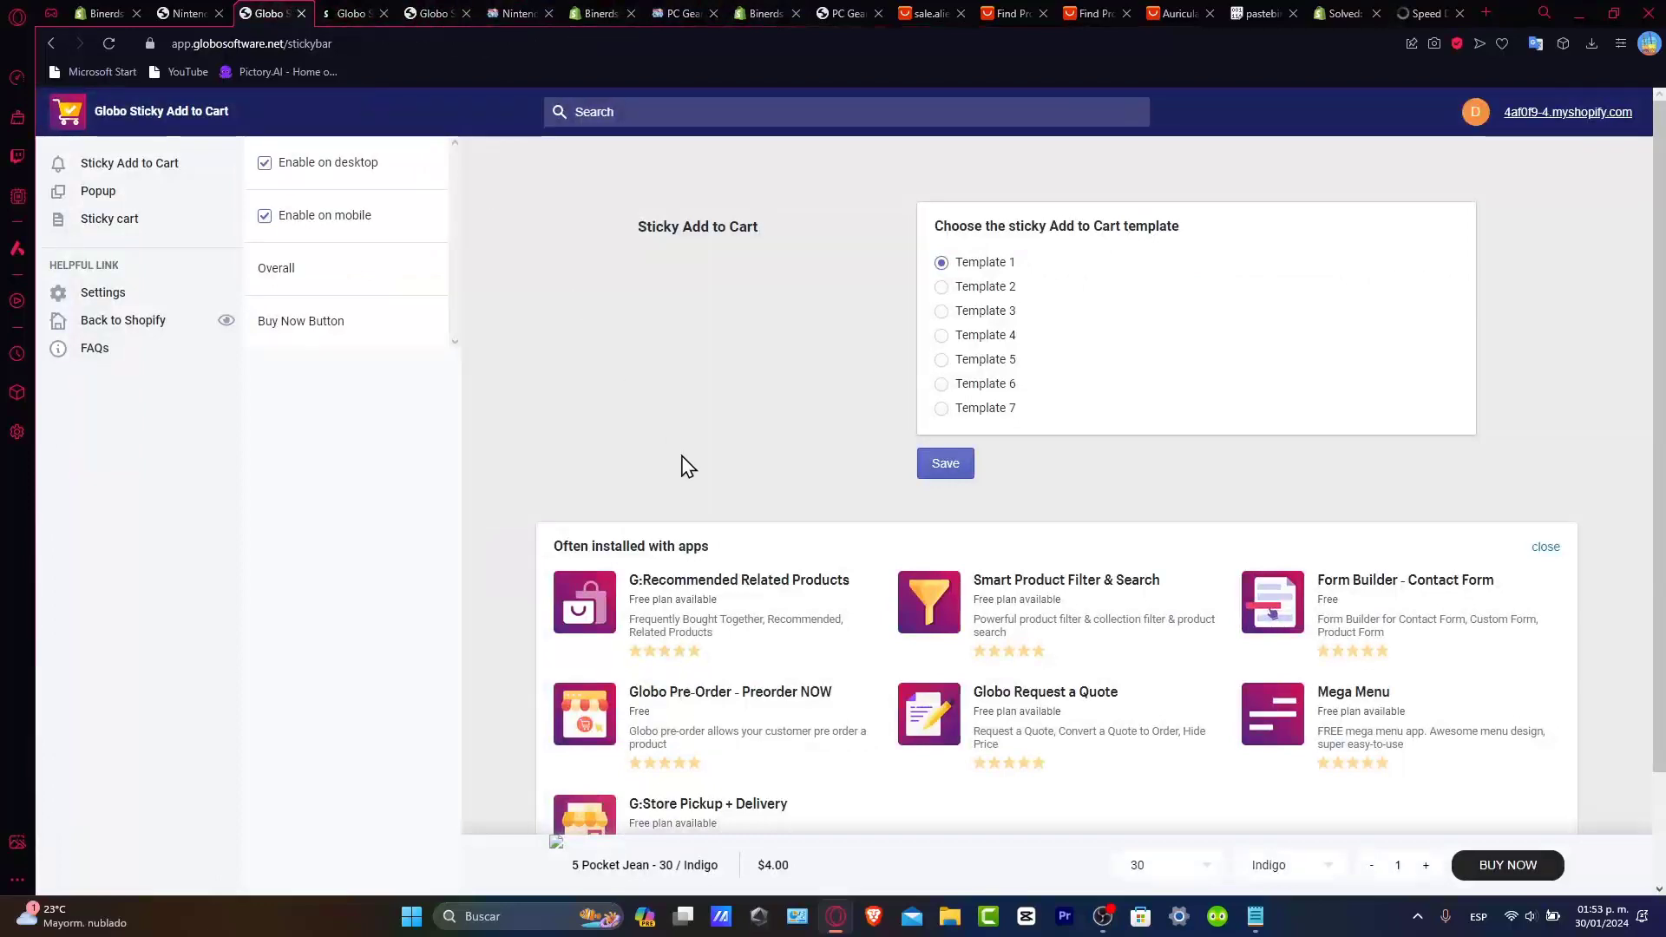
{"action": "left_click", "coordinate": [834, 9]}
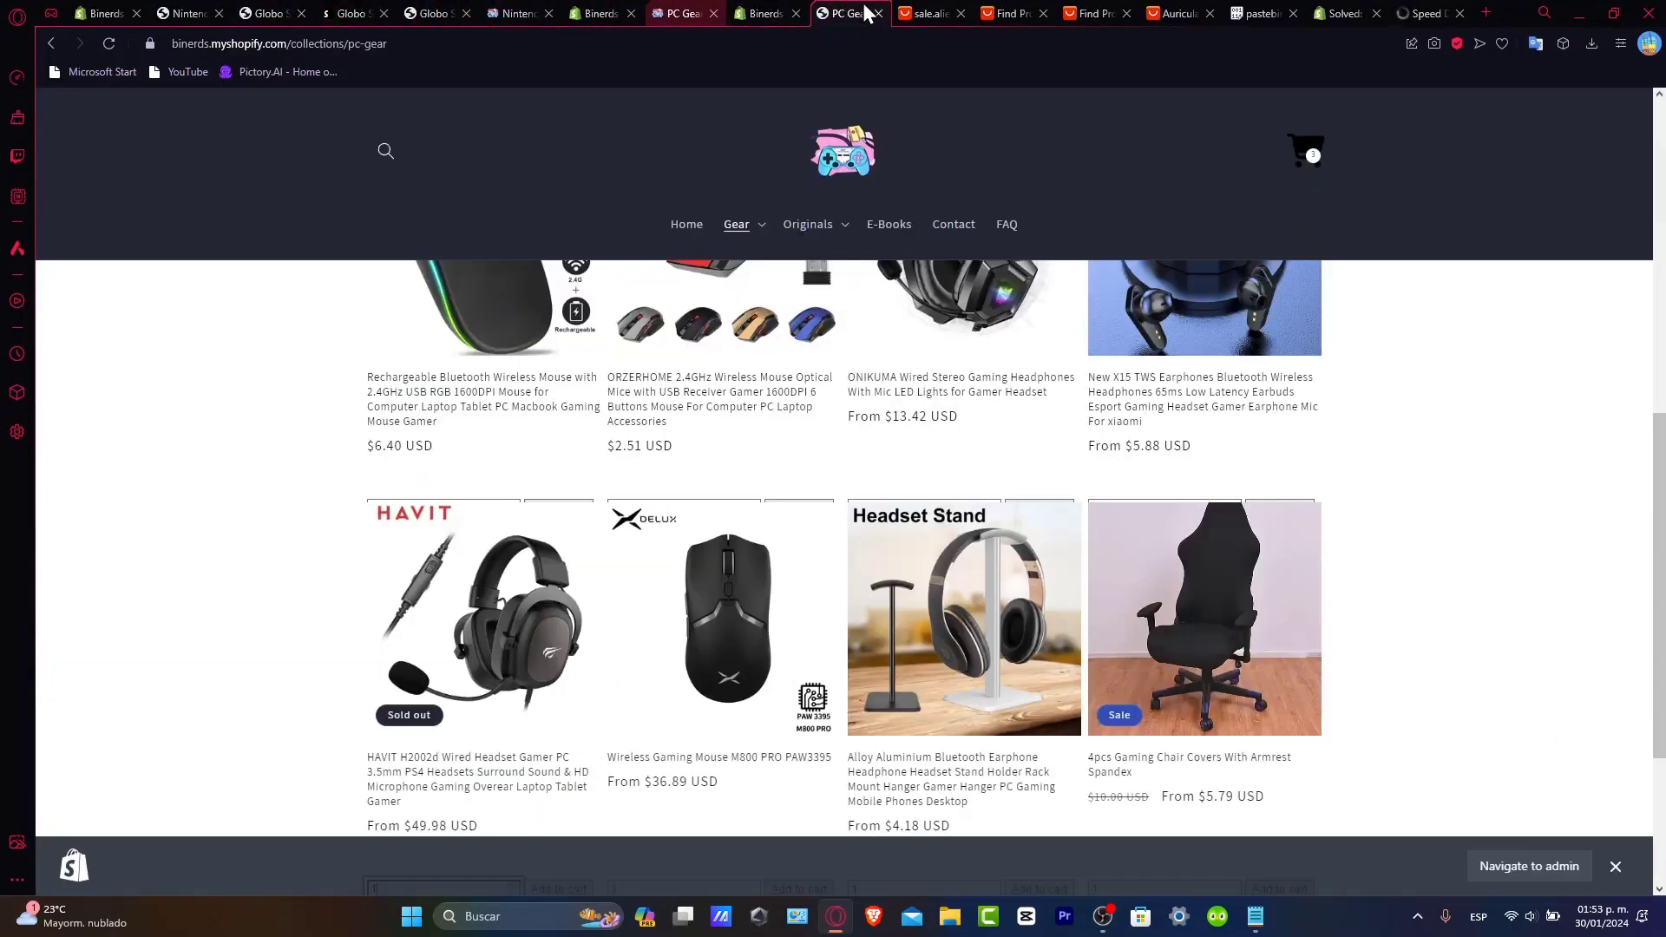
{"action": "scroll", "coordinate": [1442, 644], "scroll_direction": "down", "scroll_amount": 3}
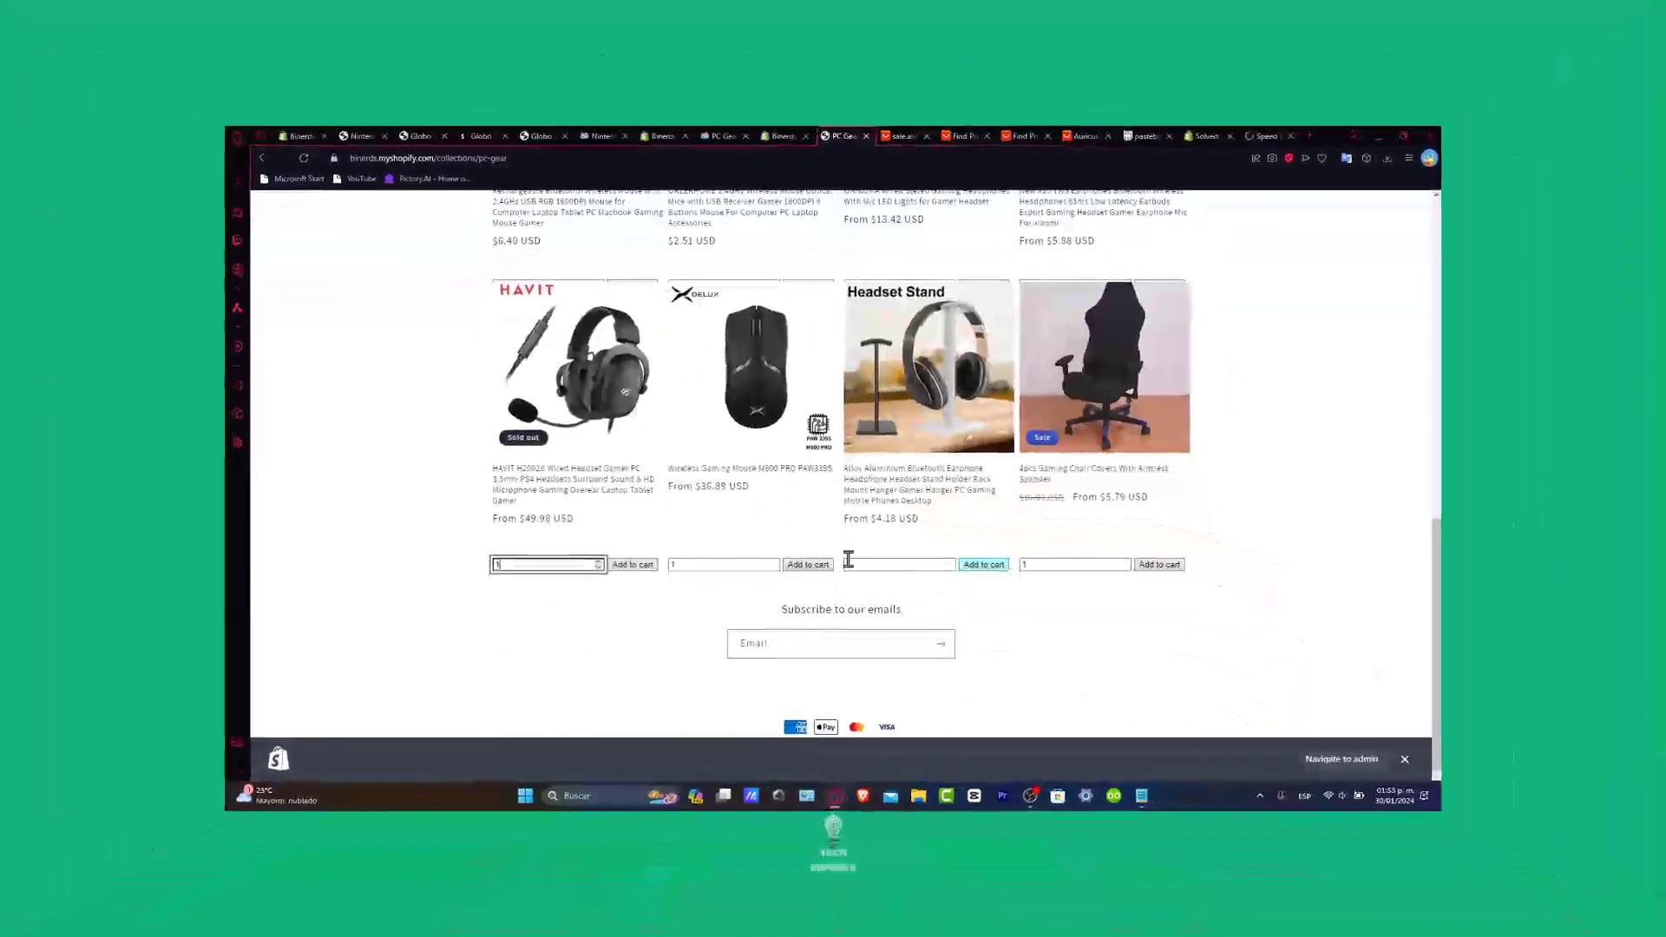